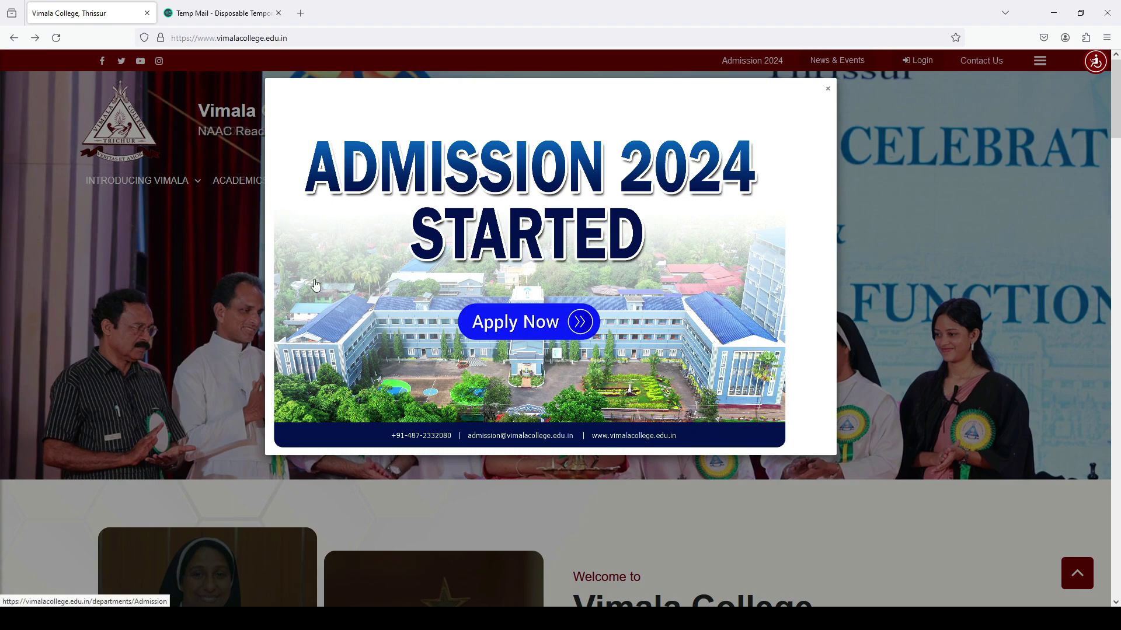
Open the Admission 2024 page from the admission announcement and go to its PG Programmes page.
left_click(492, 325)
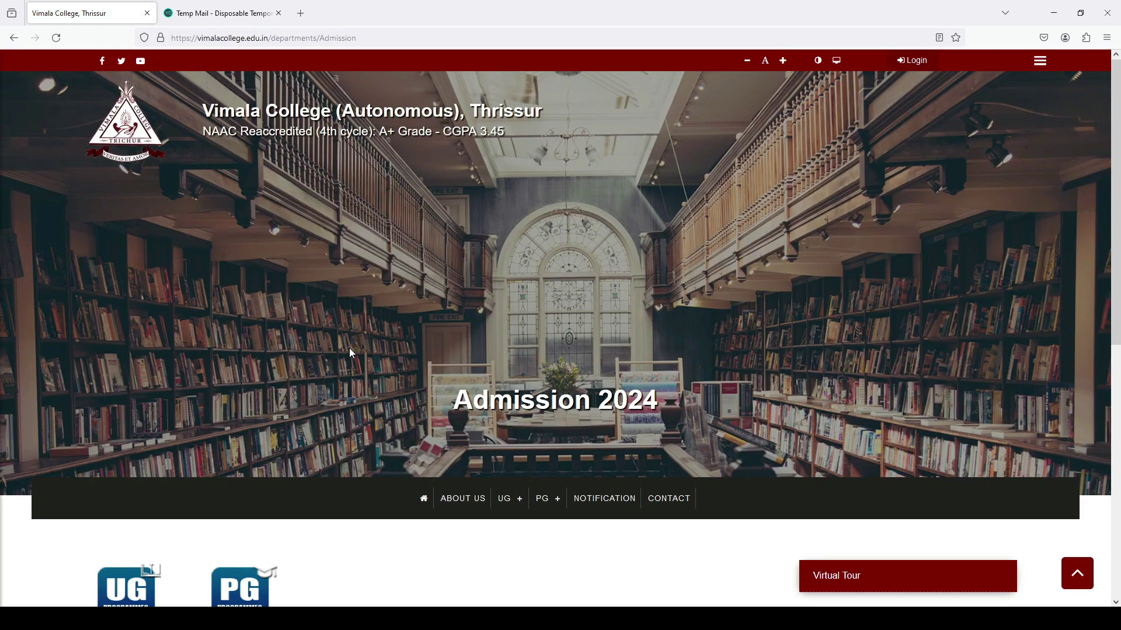
scroll(351, 352, "down", 2)
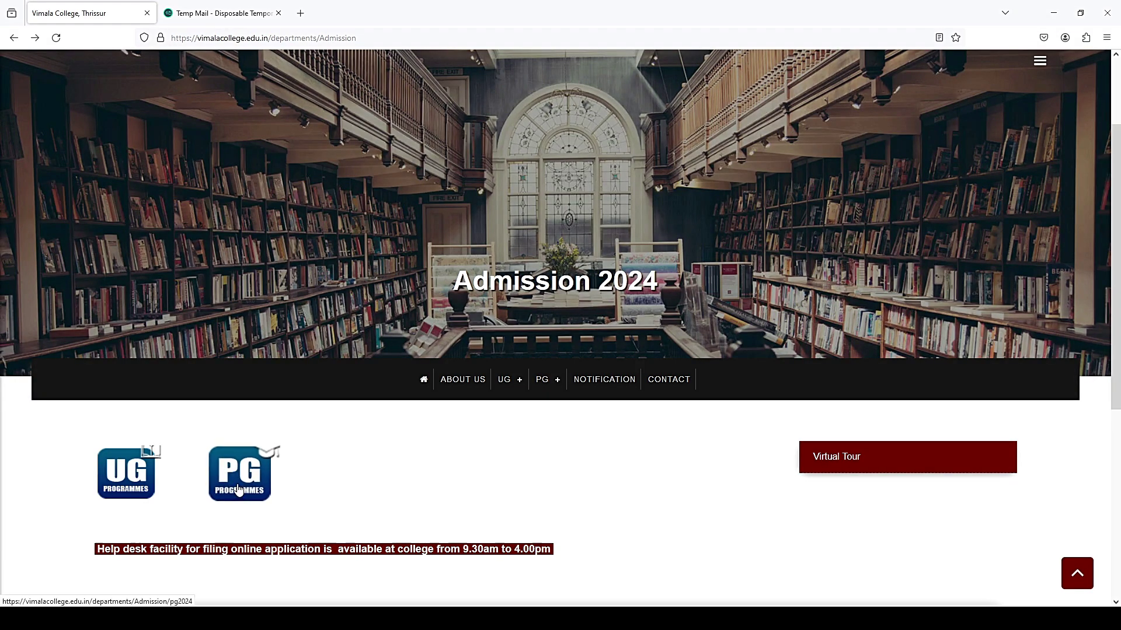
left_click(239, 489)
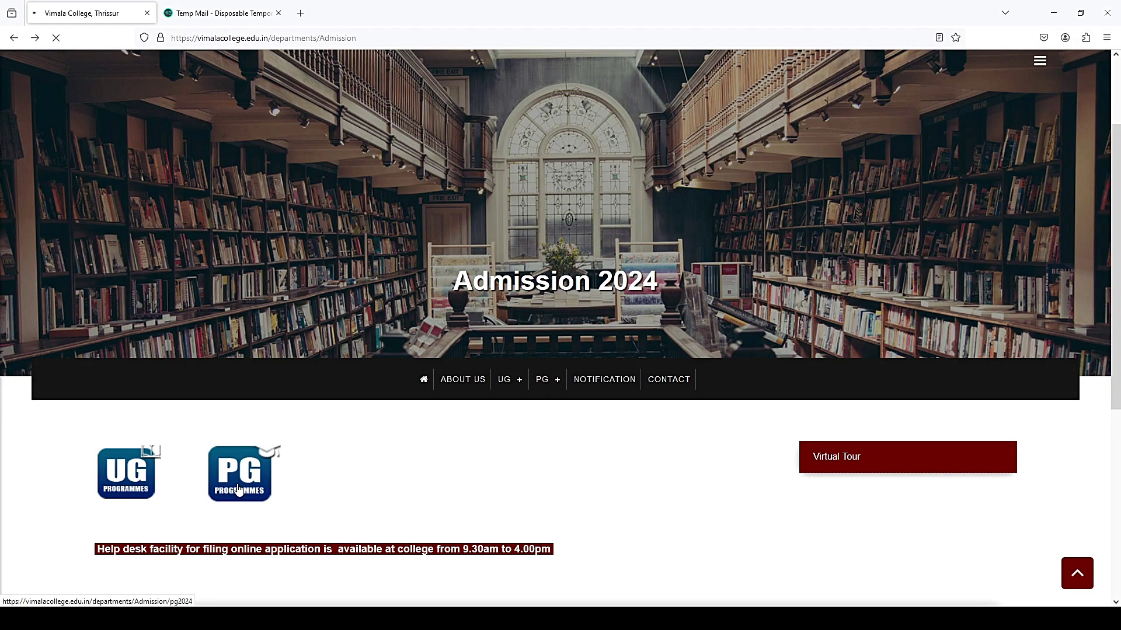
Look through the list of PG courses and open the application portal for PG Programmes.
scroll(282, 471, "down", 6)
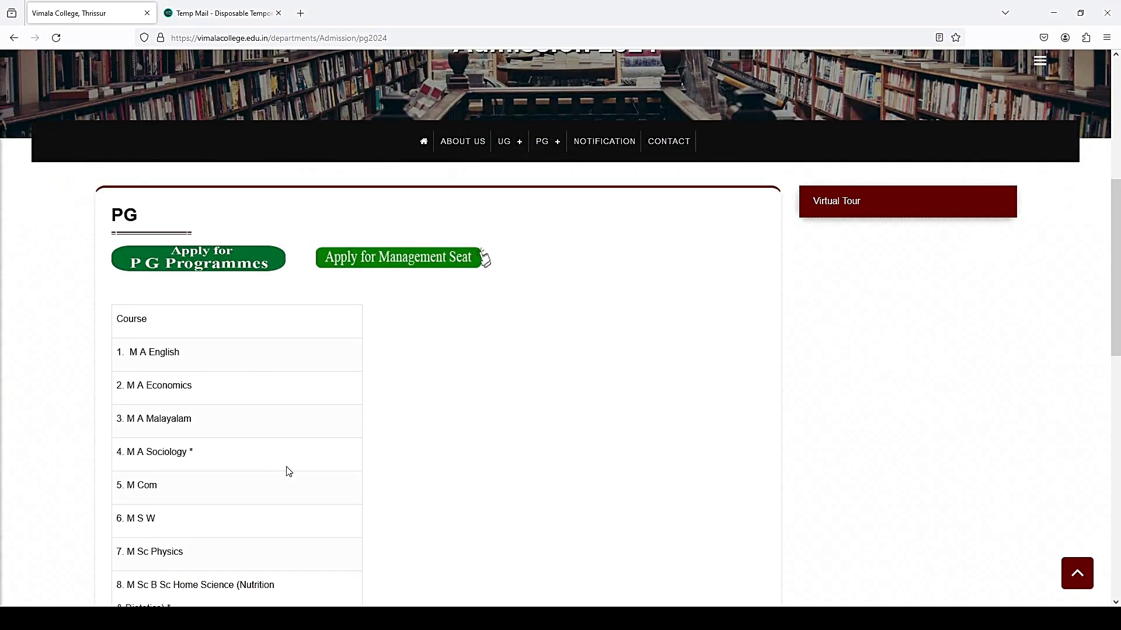
scroll(288, 472, "down", 4)
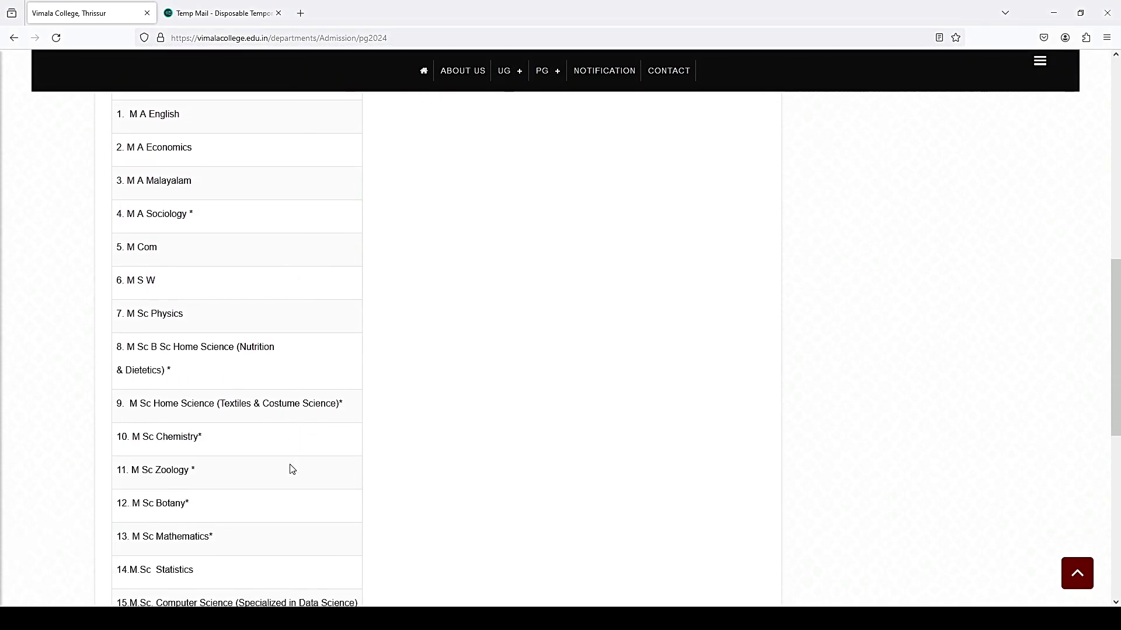
scroll(292, 469, "down", 2)
scroll(292, 468, "up", 3)
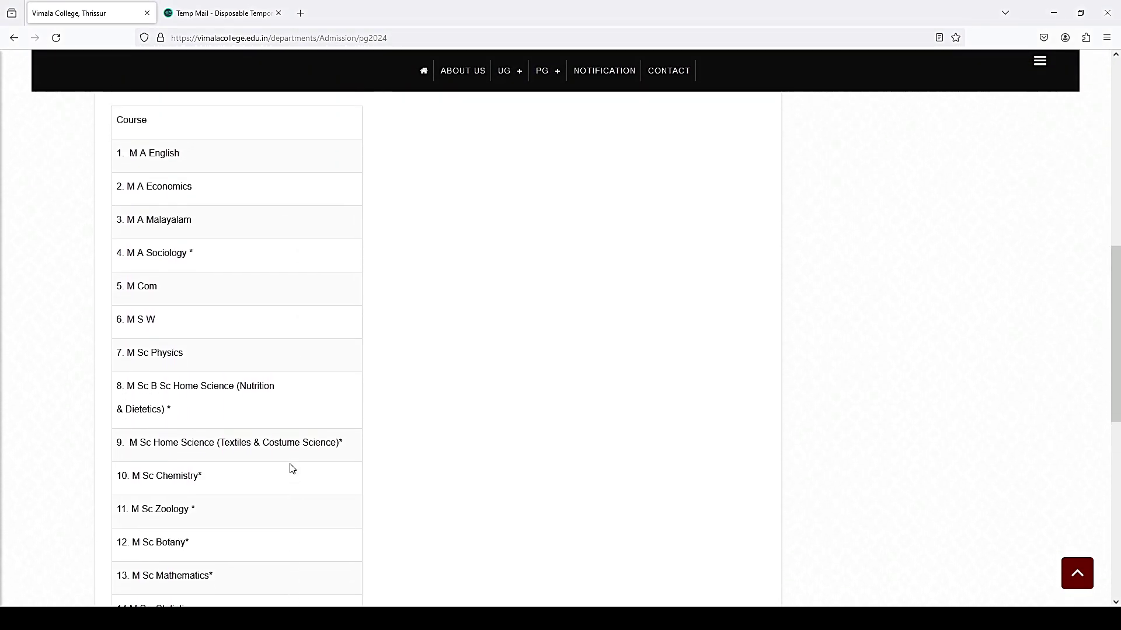
scroll(290, 467, "up", 5)
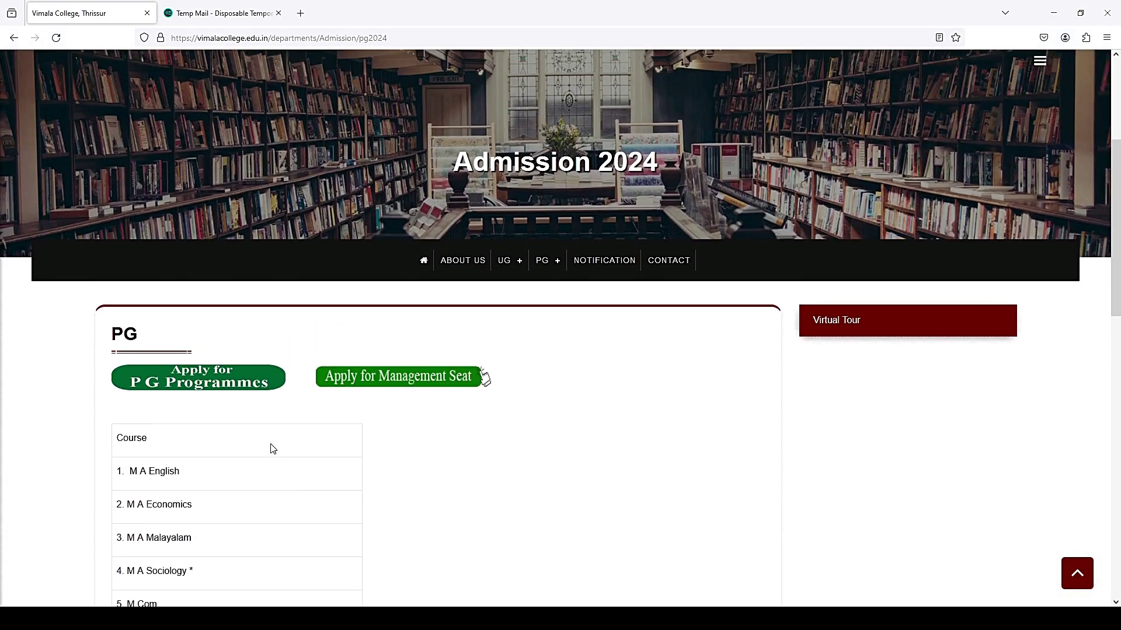
left_click(229, 385)
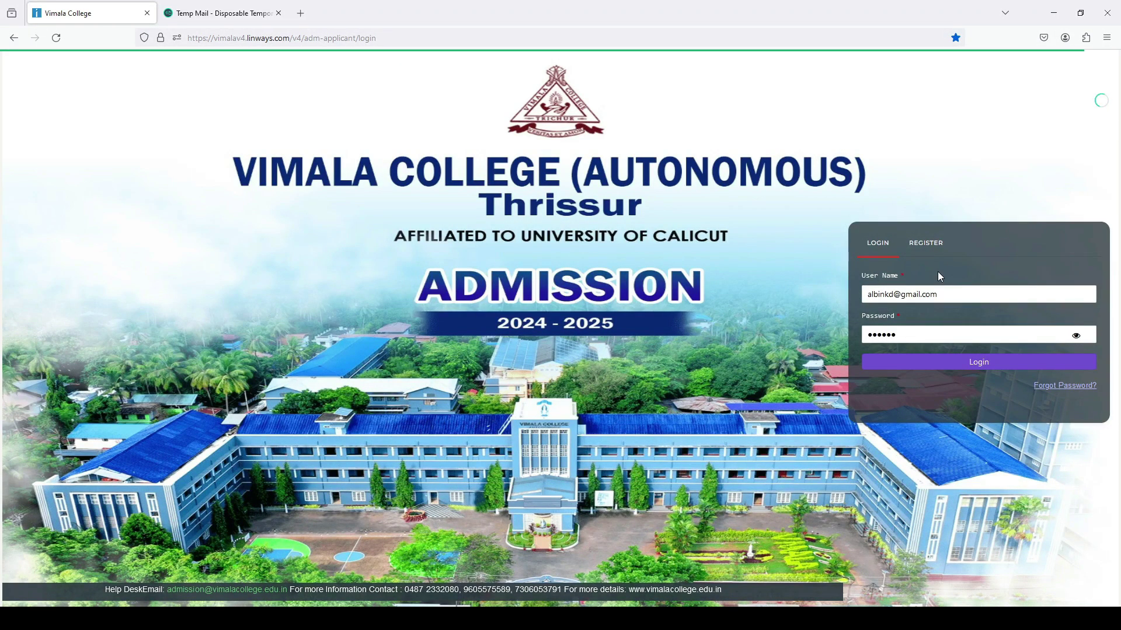
Register a candidate named DEMO, gender FEMALE, with e-mail address and mobile number, complete the reCAPTCHA, and log in to the new account.
left_click(932, 251)
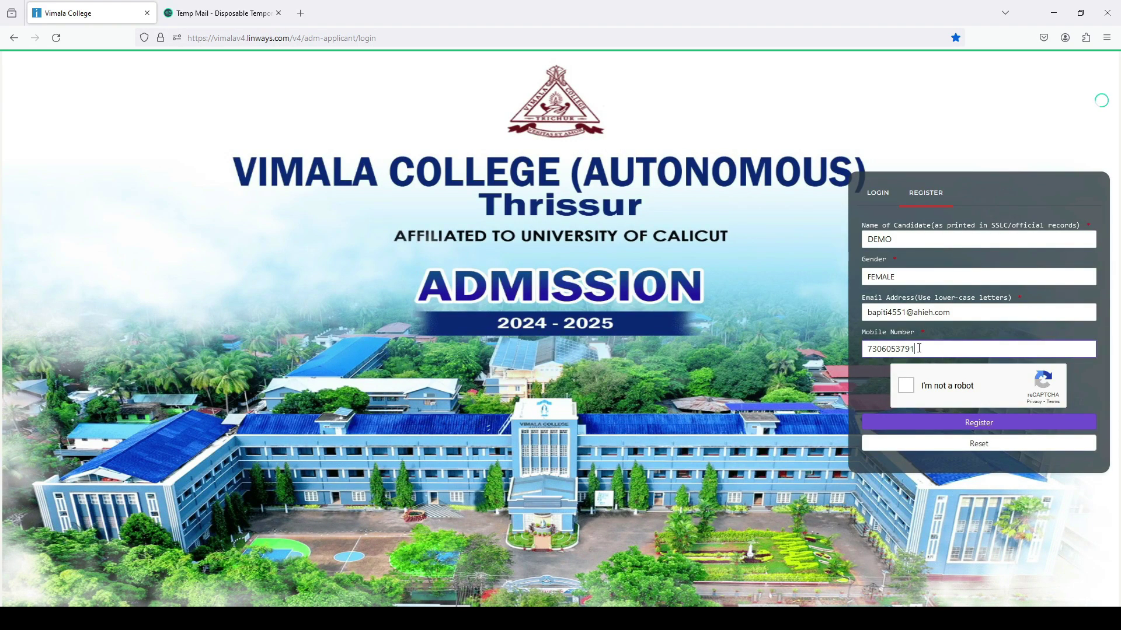
left_click(906, 385)
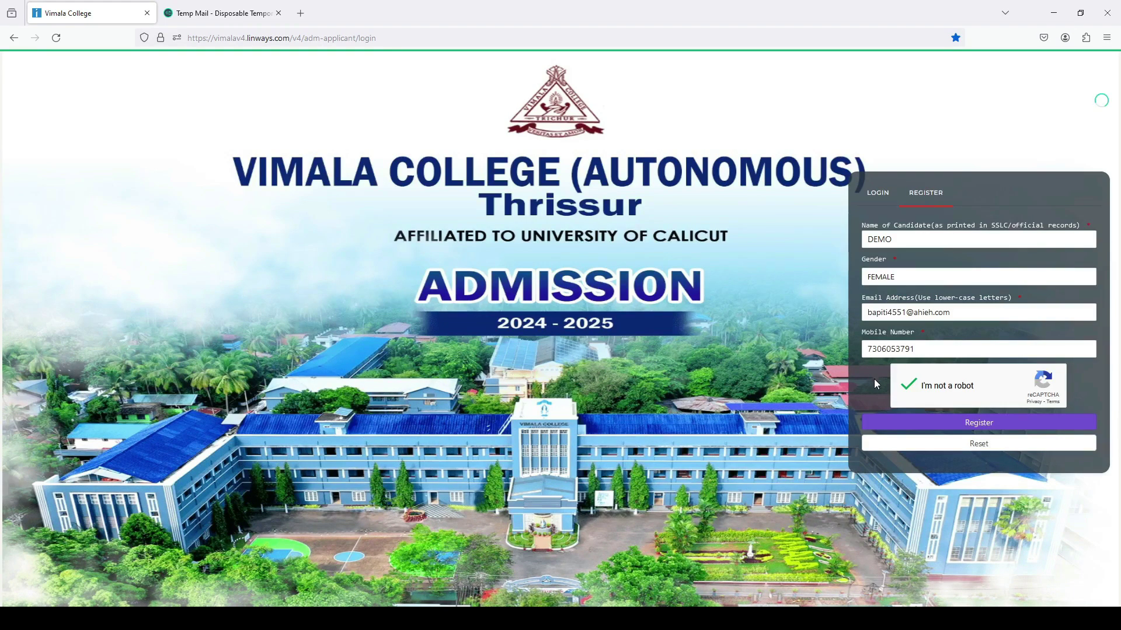
left_click(946, 431)
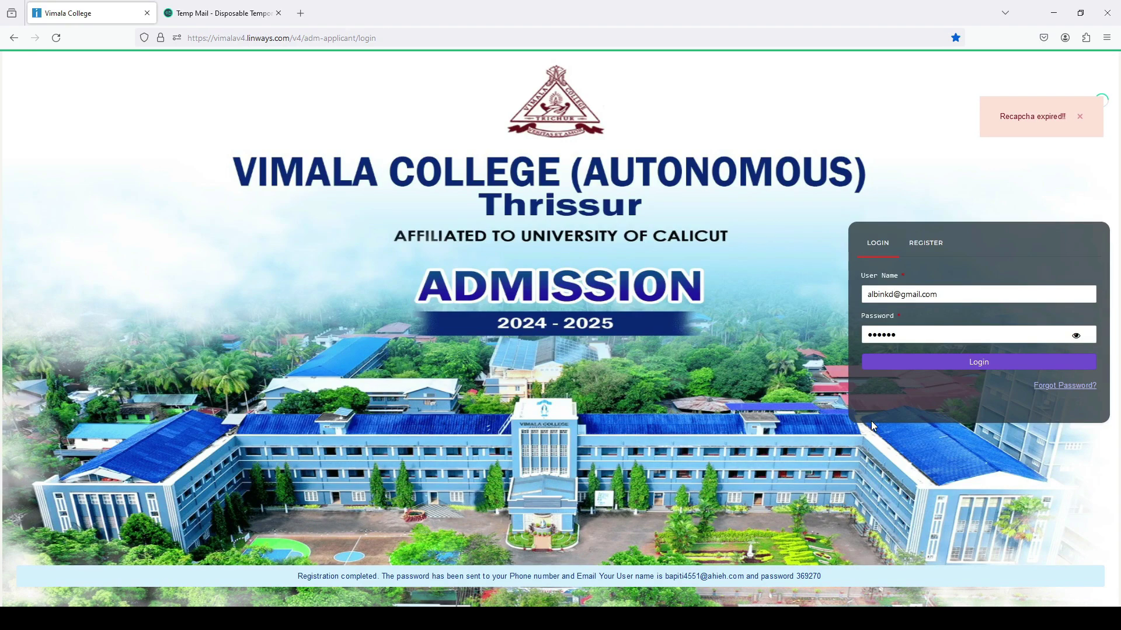
key("Return")
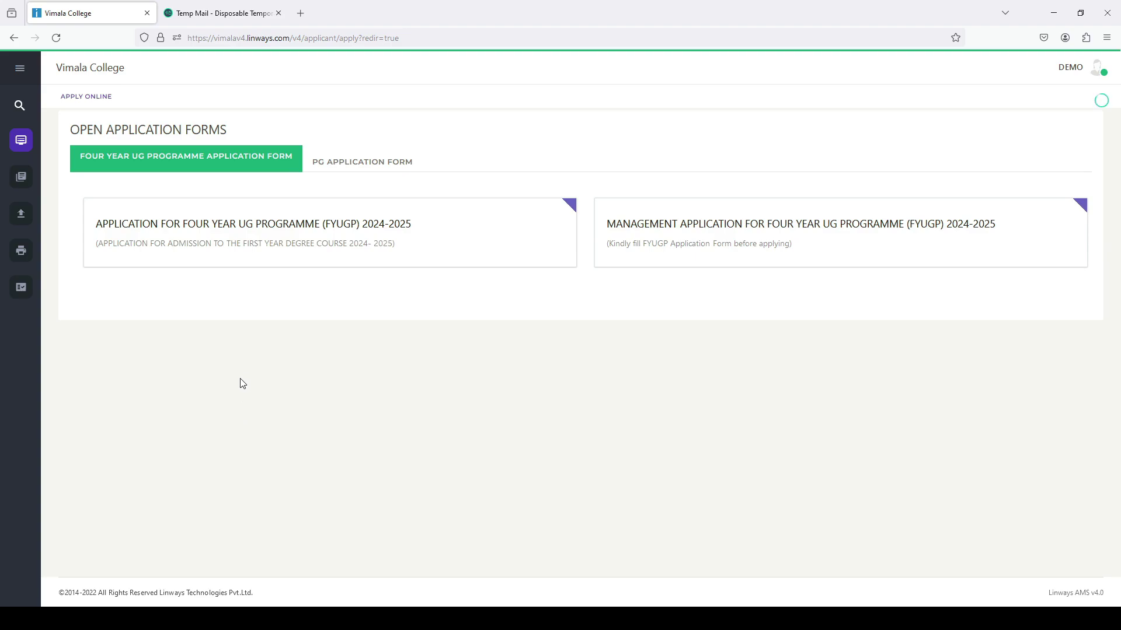
Start the Application for PG Programme 2024-2025 and agree to its terms and conditions.
left_click(364, 168)
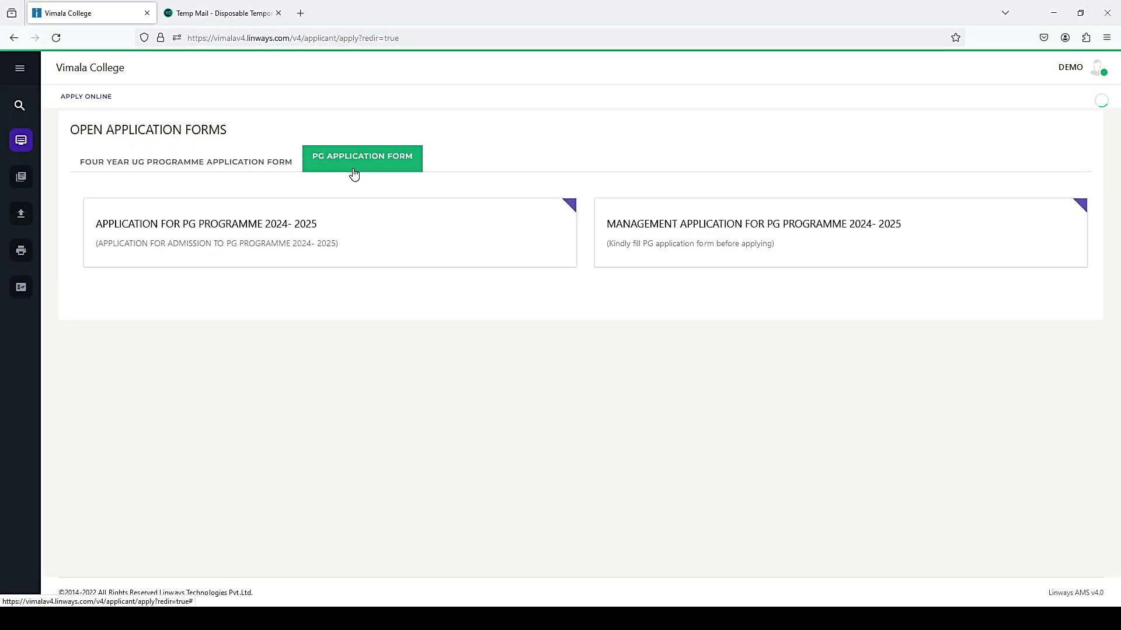
mouse_move(251, 230)
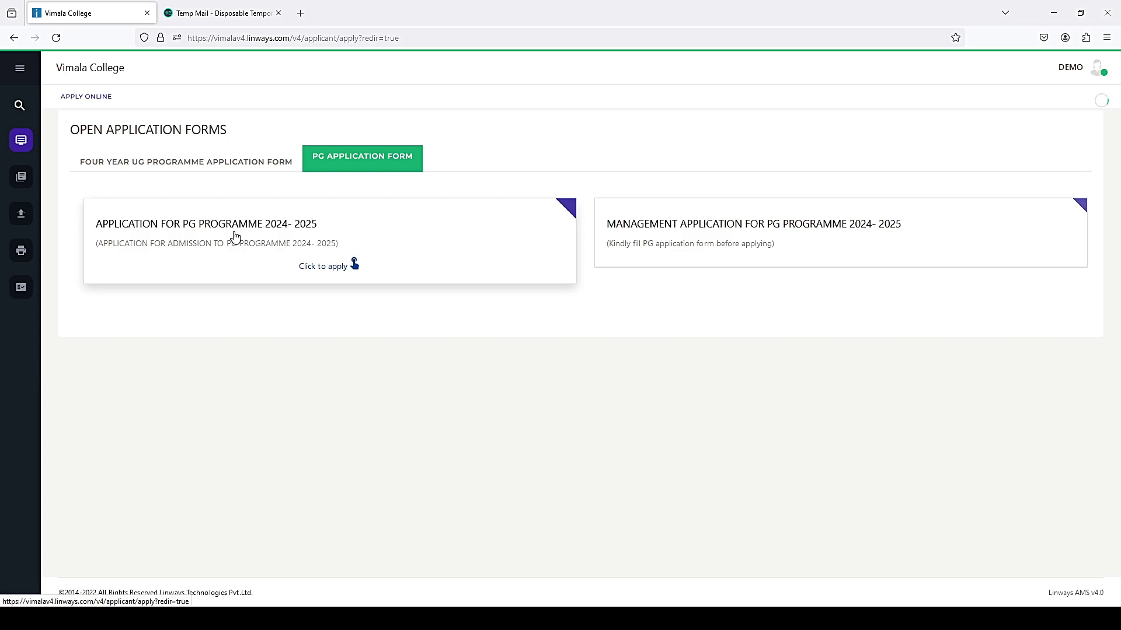
left_click(234, 236)
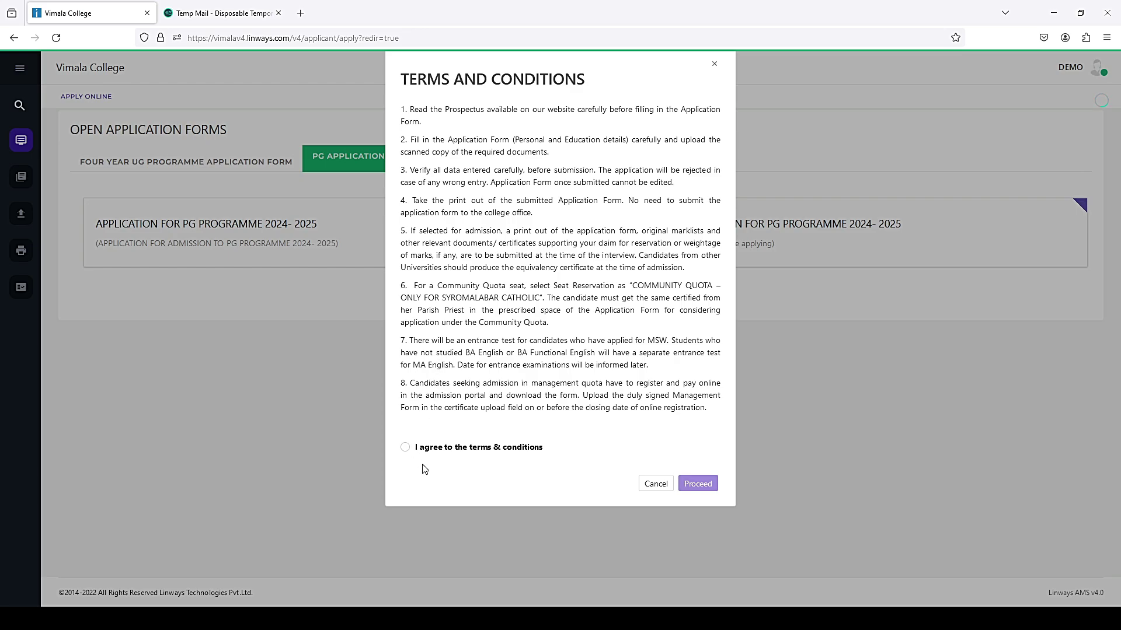
left_click(405, 448)
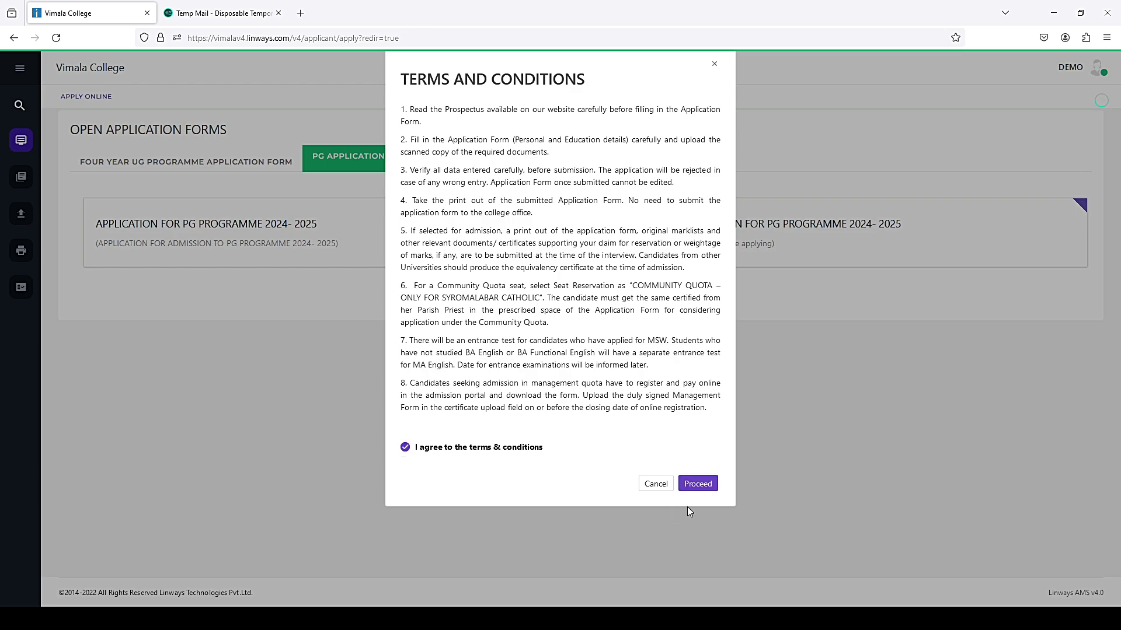
left_click(700, 485)
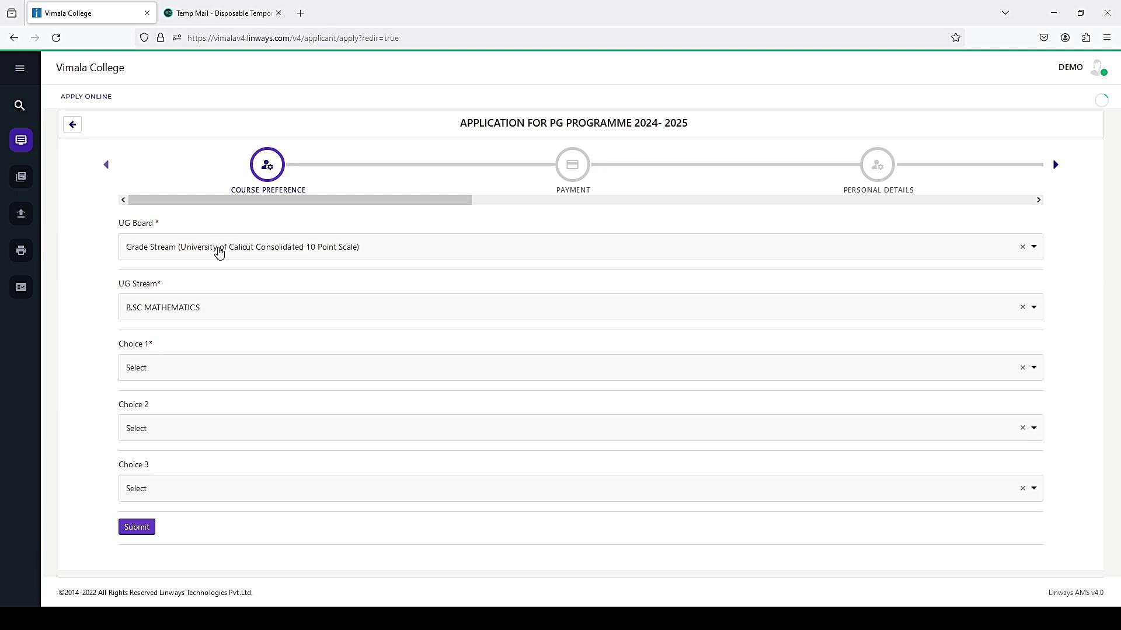
Submit course preferences with UG Board Grade Stream (University of Calicut Consolidated 10 Point Scale), UG Stream B.SC MATHEMATICS and Choice 1 M A Economics [ Aided ].
left_click(220, 252)
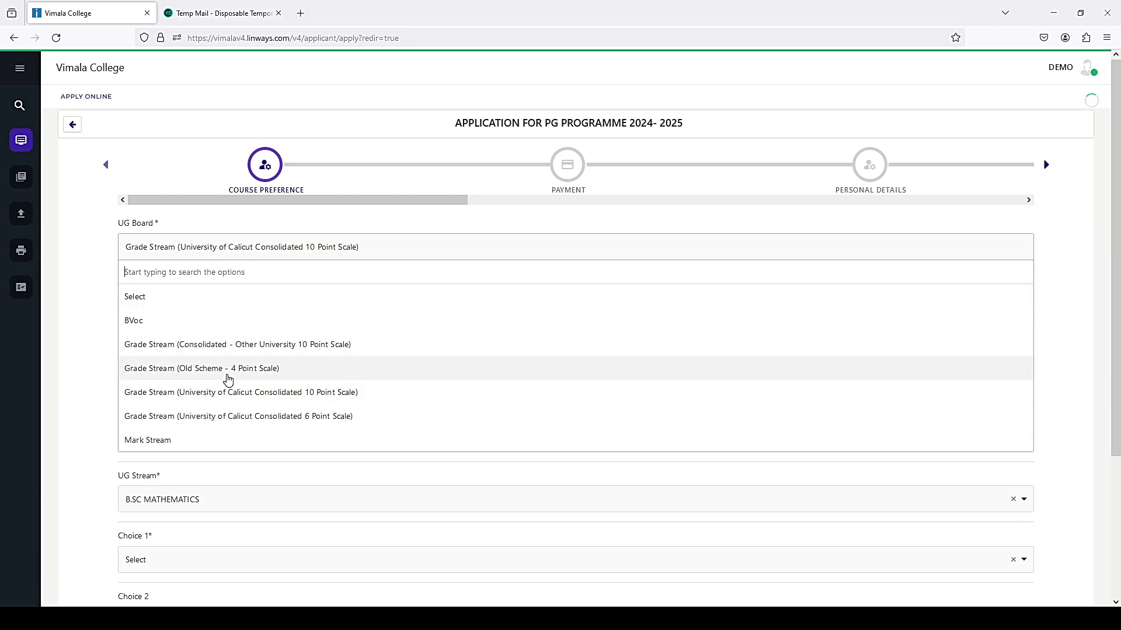
left_click(227, 392)
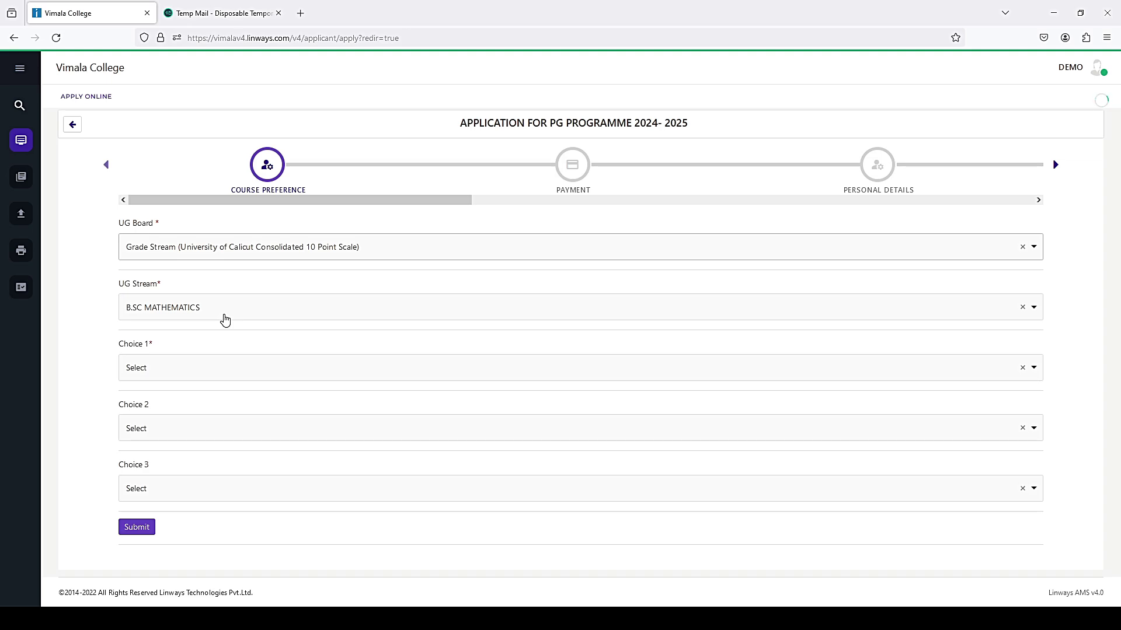
left_click(224, 320)
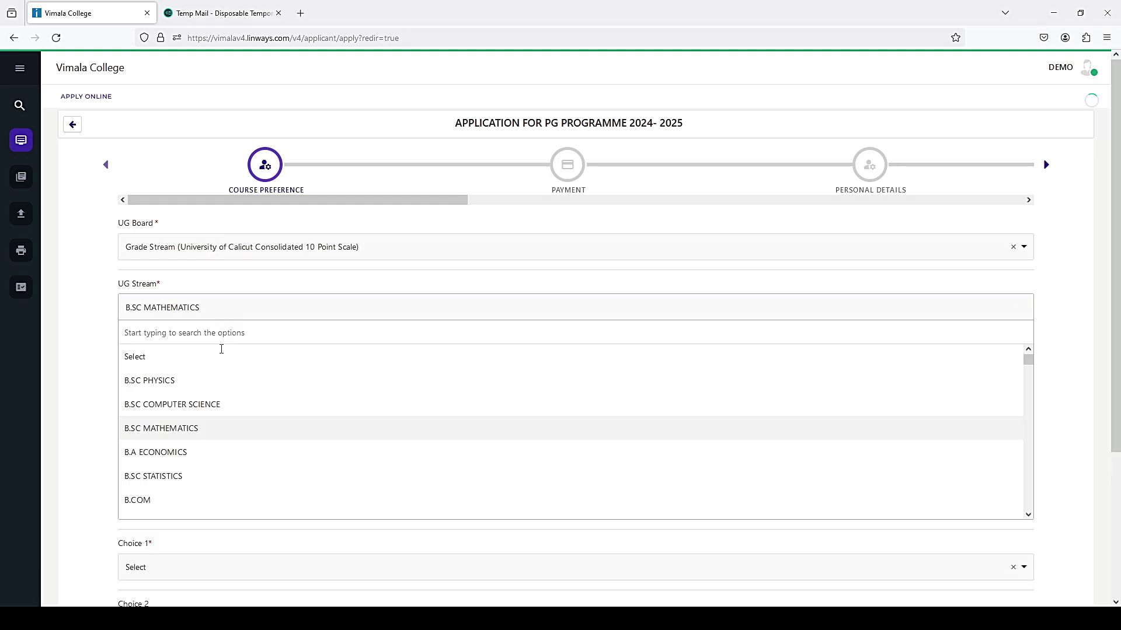
left_click(199, 431)
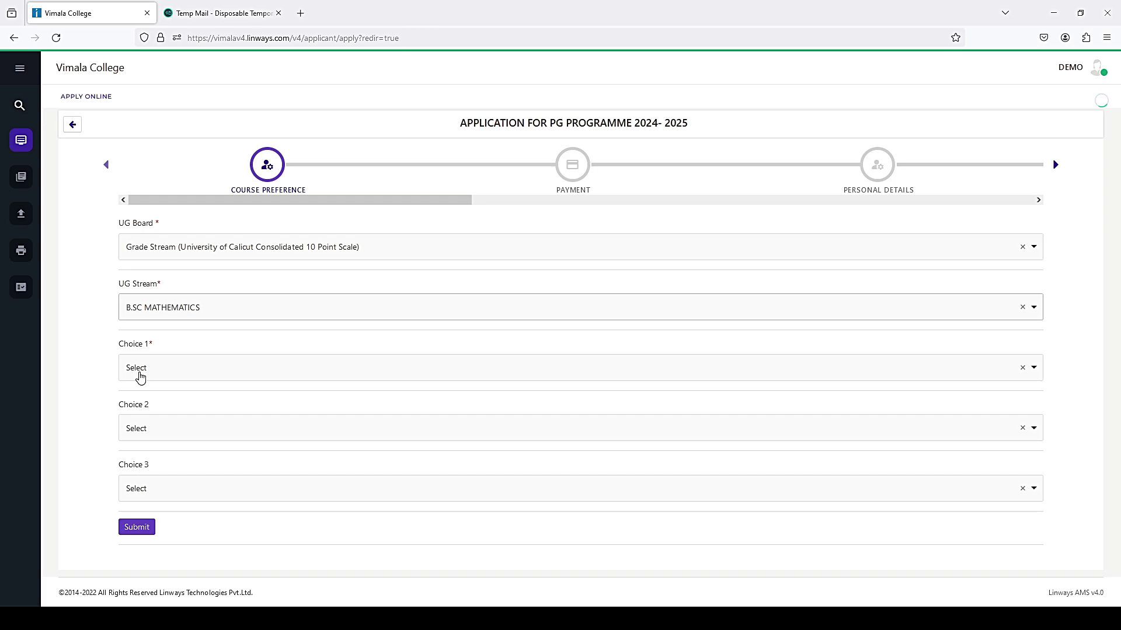
left_click(140, 373)
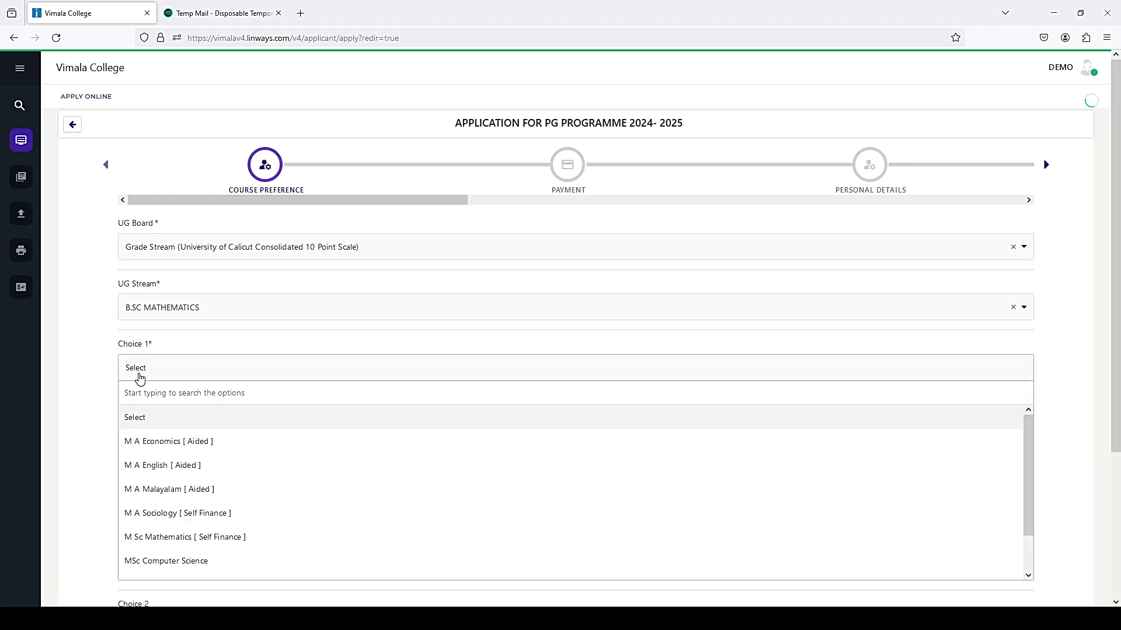
left_click(154, 445)
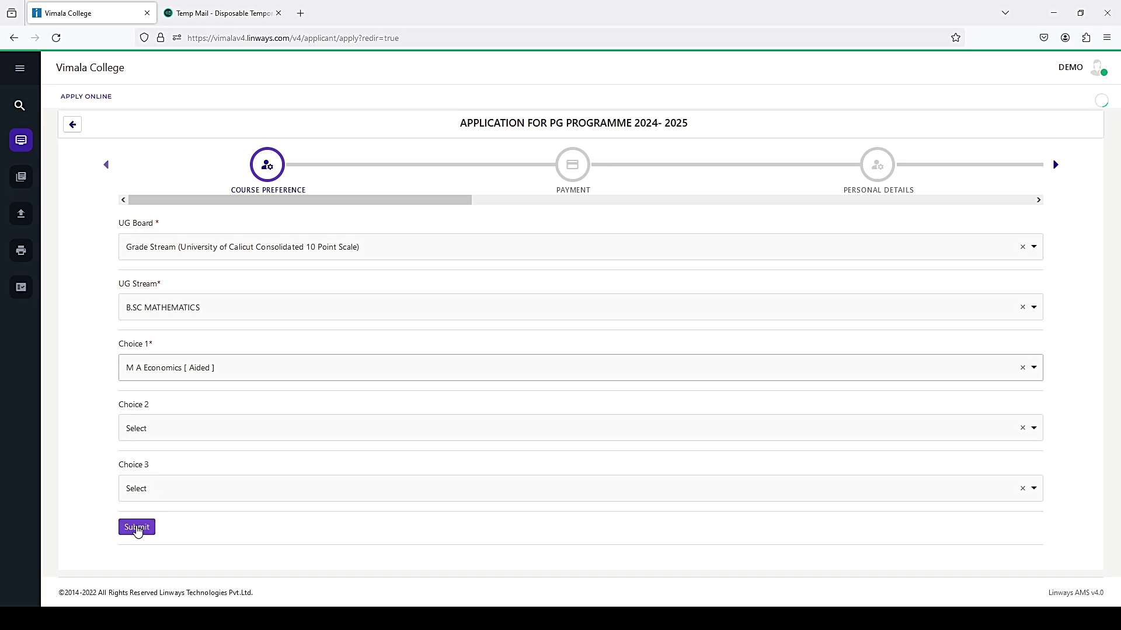
left_click(136, 528)
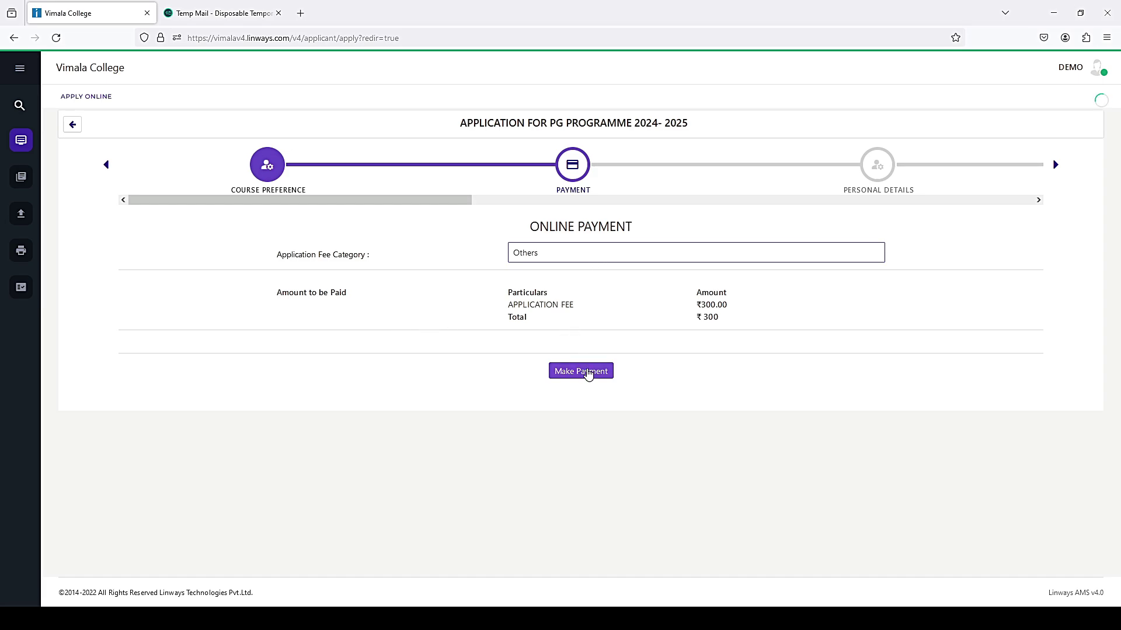
Pay the ₹300 application fee using the UPI QR code and proceed to the personal details section.
left_click(588, 375)
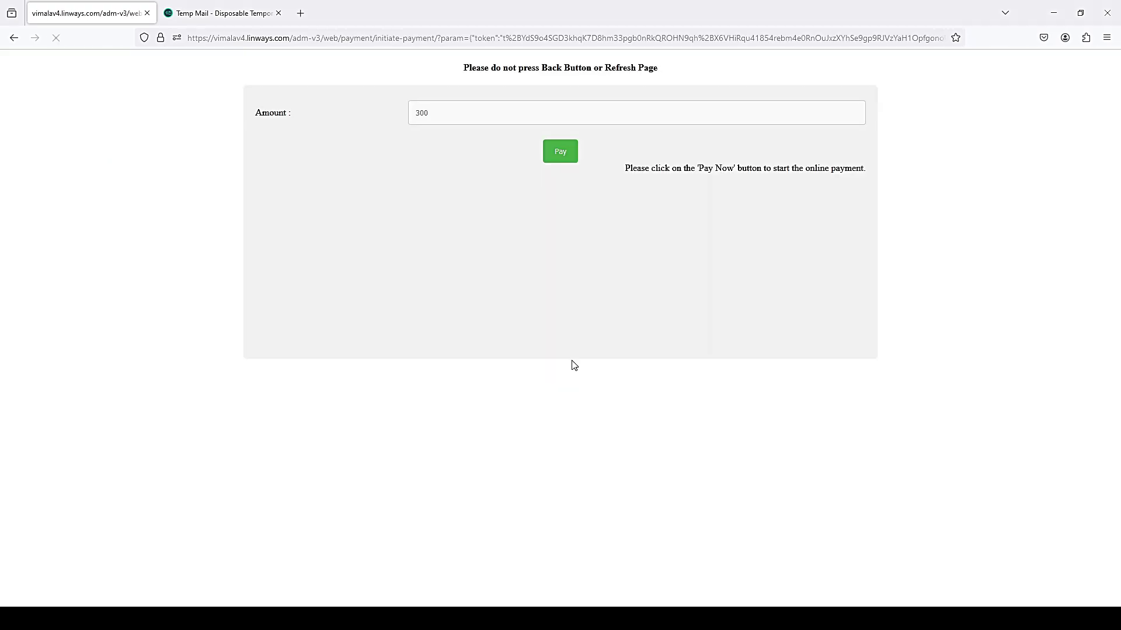
left_click(561, 157)
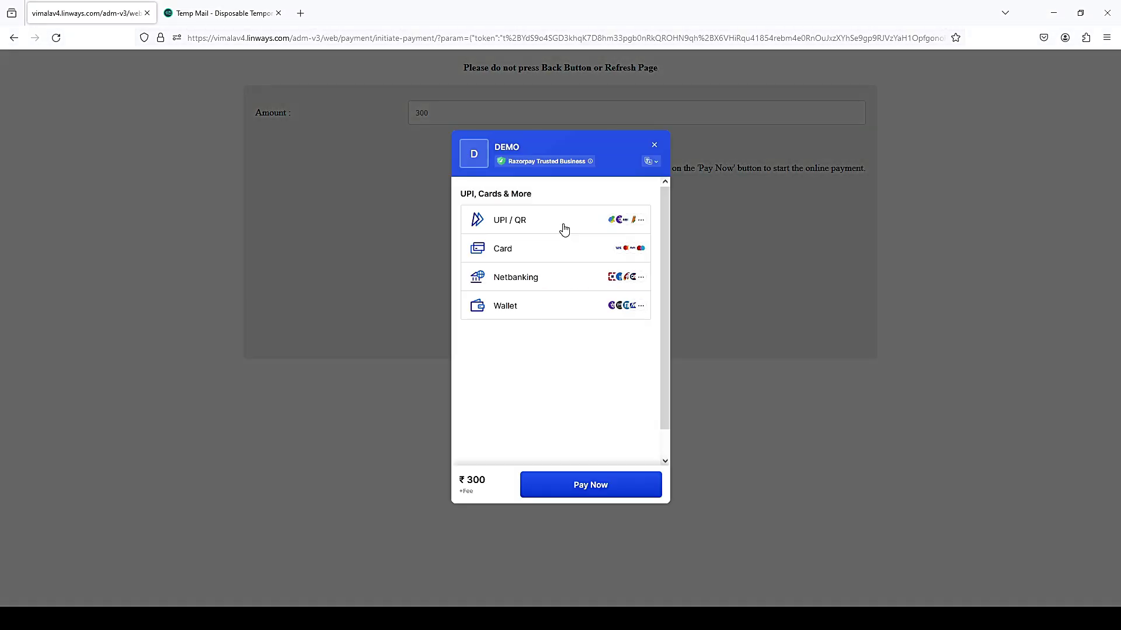
left_click(564, 229)
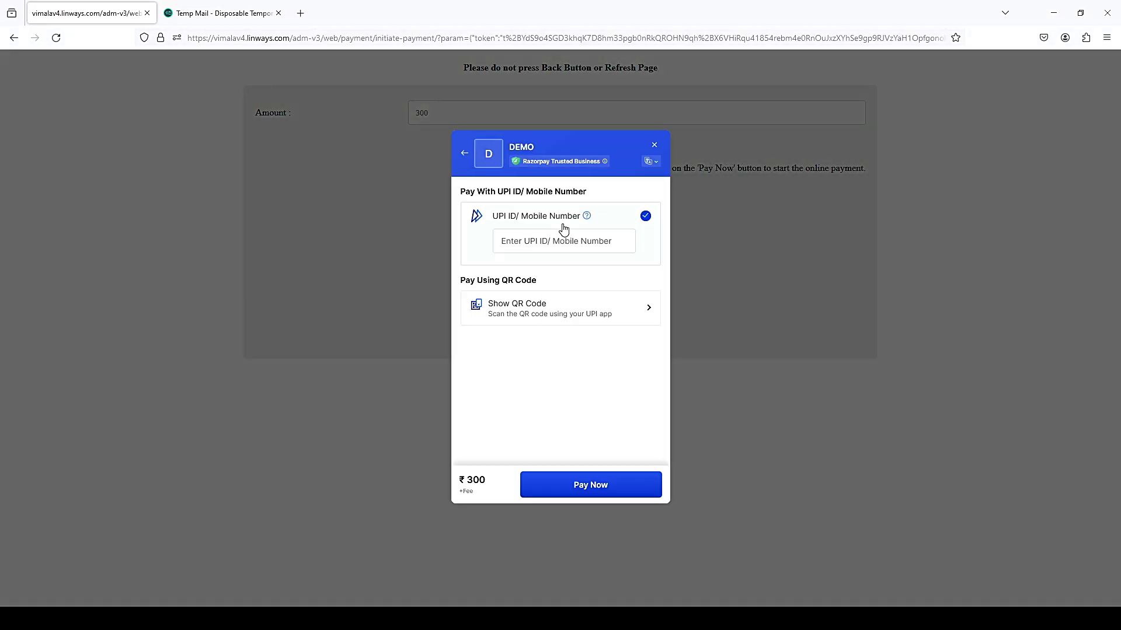
left_click(541, 299)
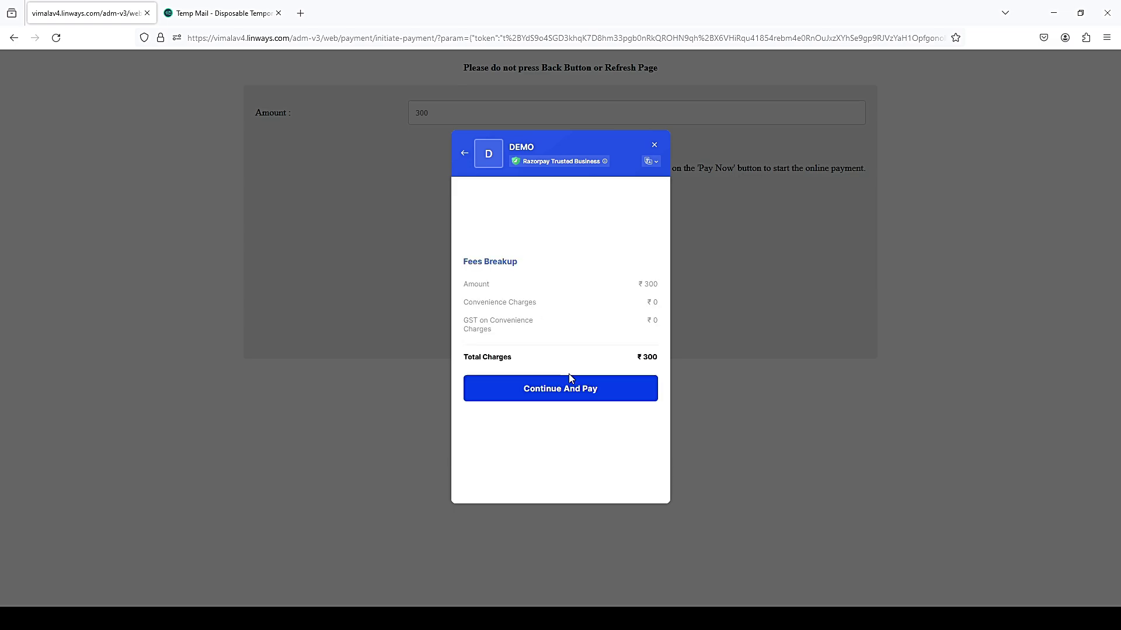
left_click(570, 388)
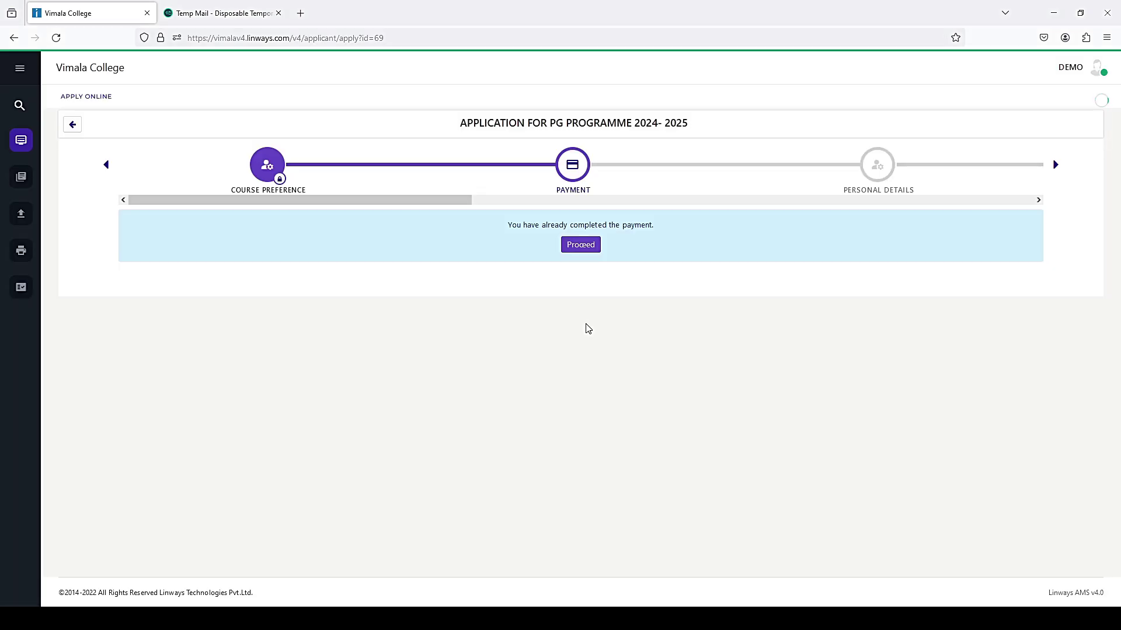
left_click(585, 248)
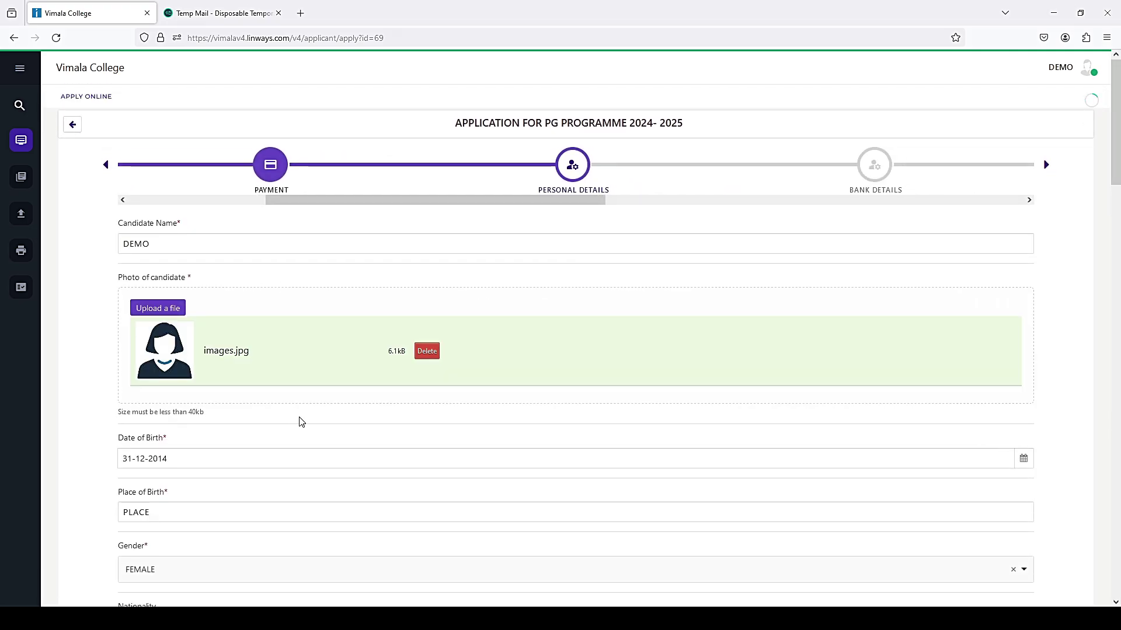
Review and save the personal details, keeping the COMMUNITY QUOTA-ONLY FOR SYRO MALABAR SYRIAN CATHOLIC seat reservation, and submit the bank details.
scroll(289, 494, "down", 6)
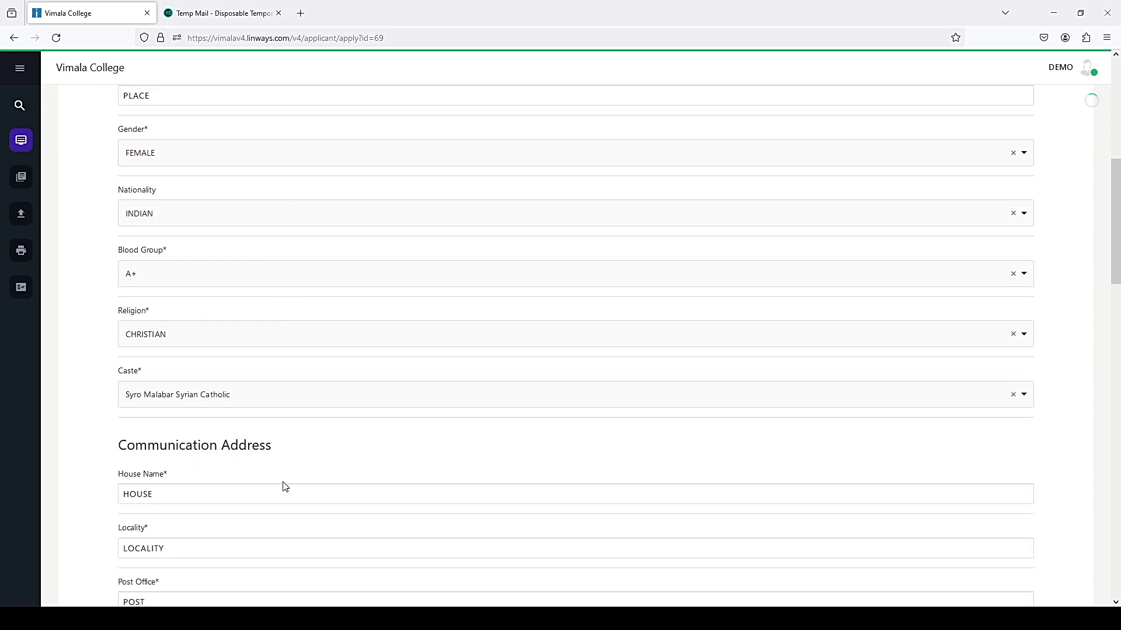
scroll(283, 488, "down", 10)
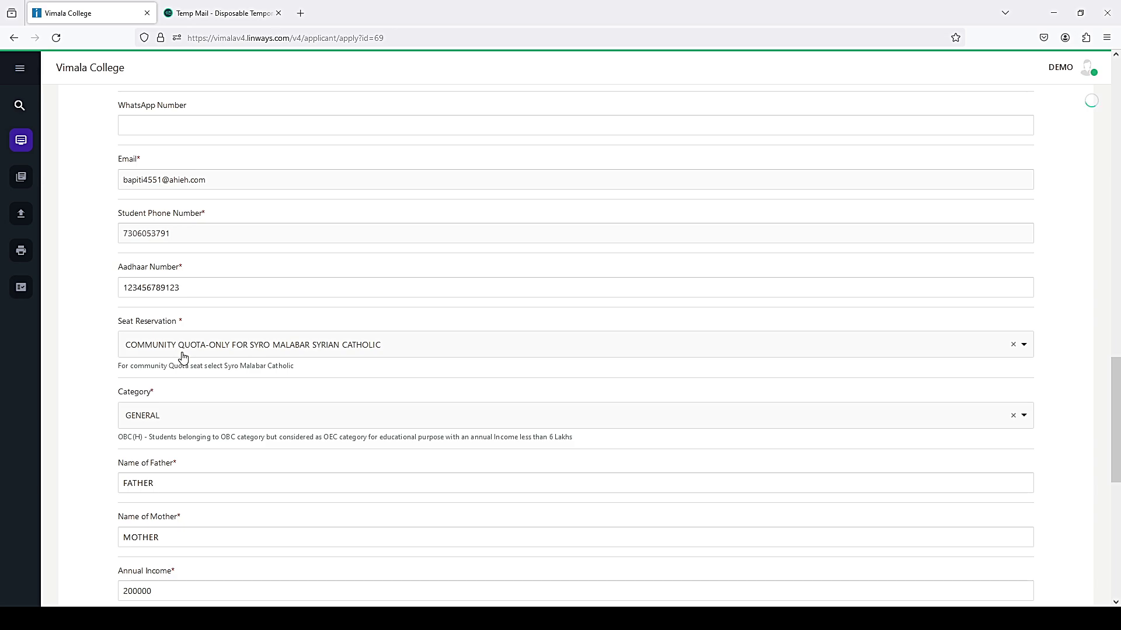
left_click(183, 357)
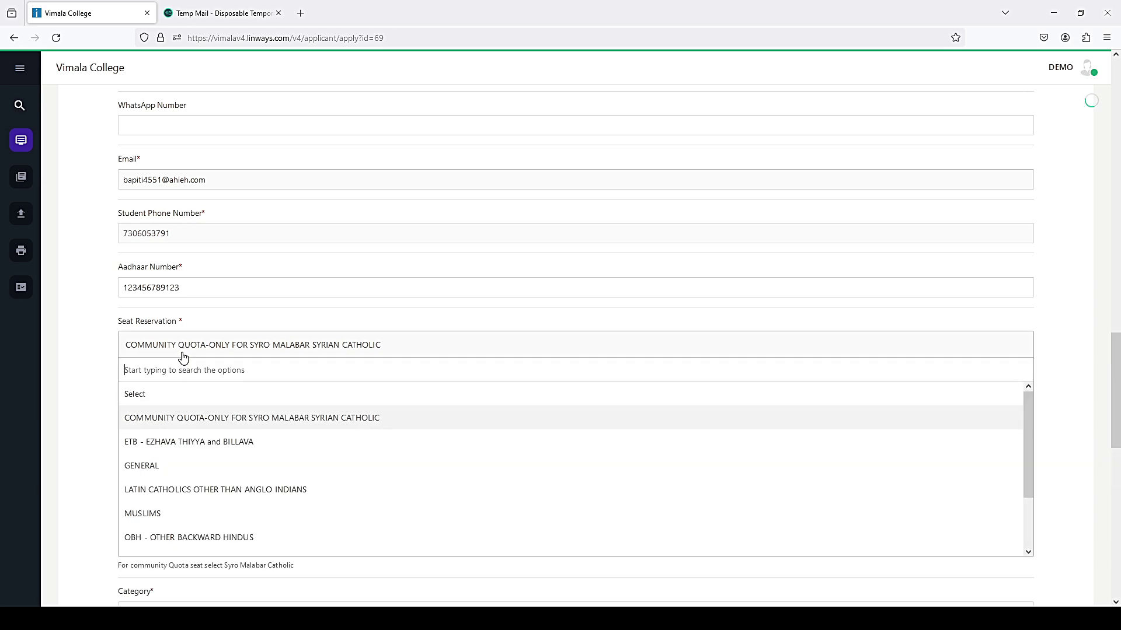
left_click(183, 356)
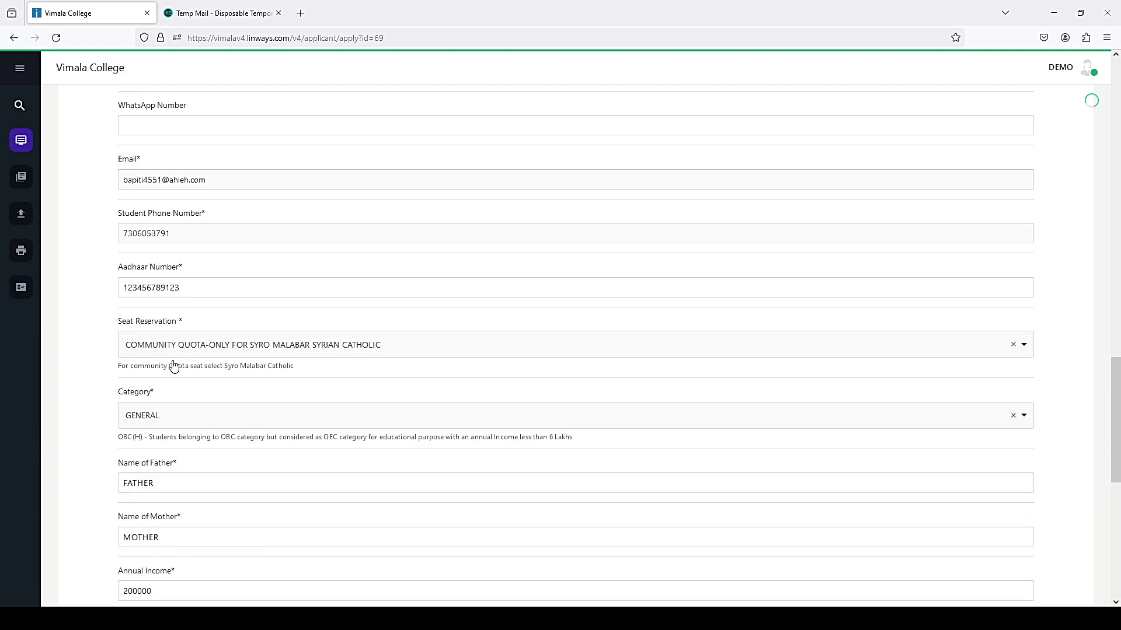
scroll(188, 452, "down", 7)
scroll(193, 453, "down", 2)
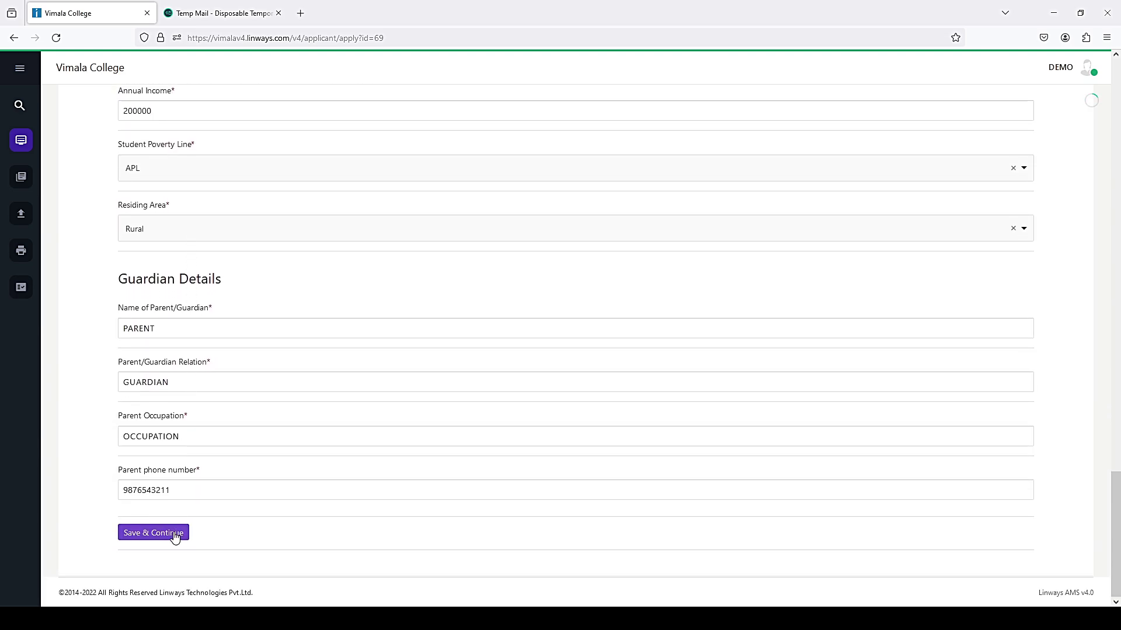
left_click(174, 537)
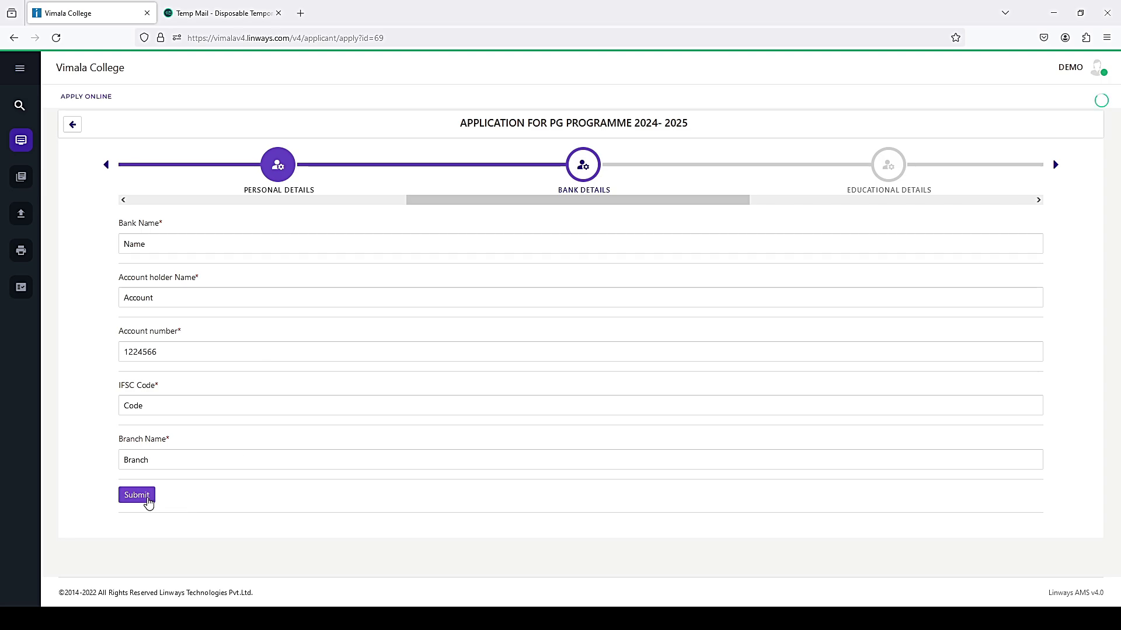
left_click(148, 500)
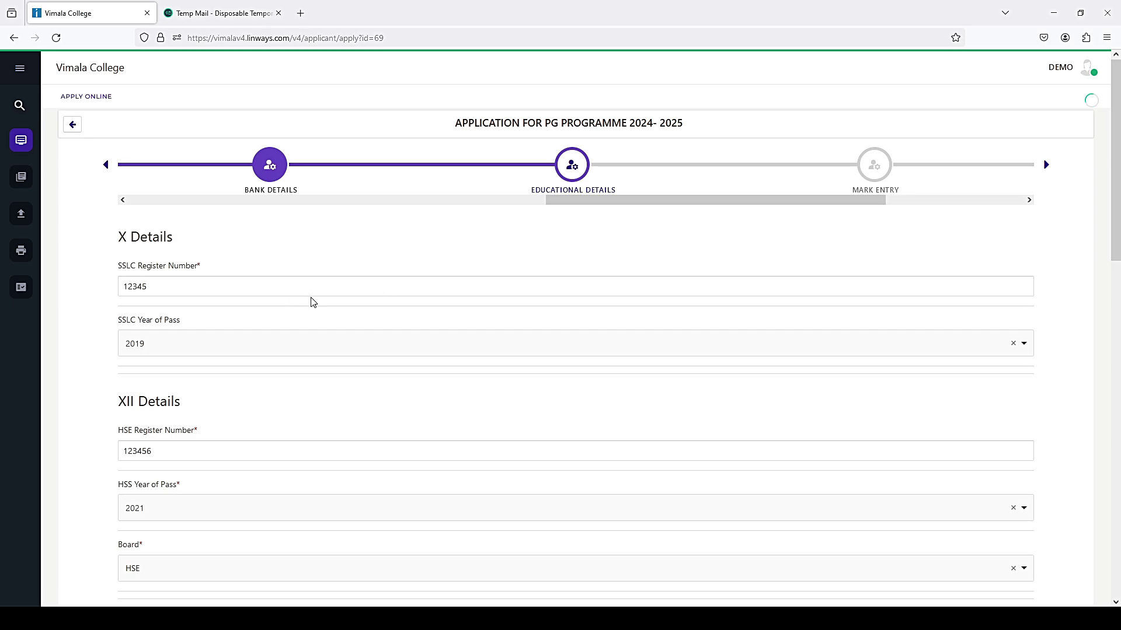
Review the educational details and choose CALICUT UNIVERSITY as the first Bonus / Weightage / Reservation / Sports entry.
scroll(280, 362, "down", 12)
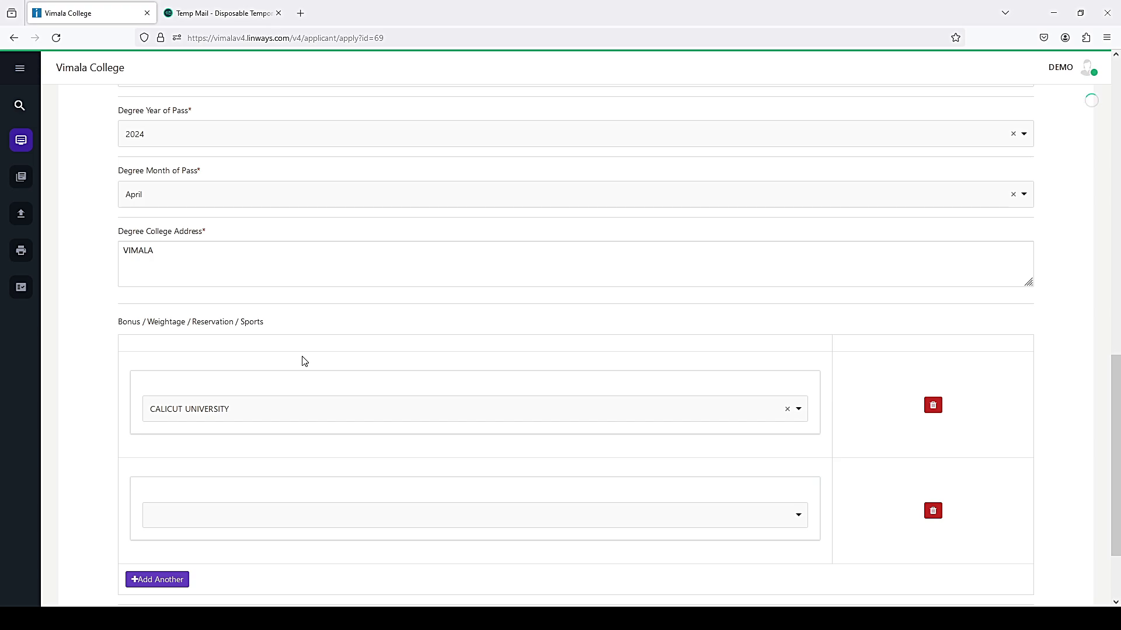
scroll(378, 409, "down", 1)
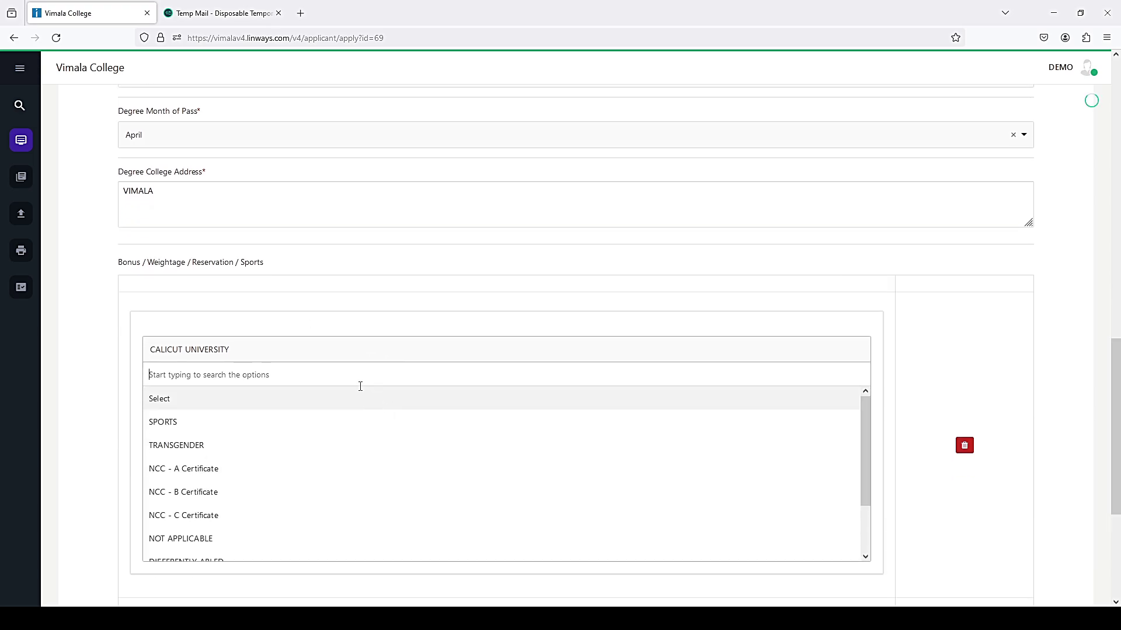
left_click(378, 354)
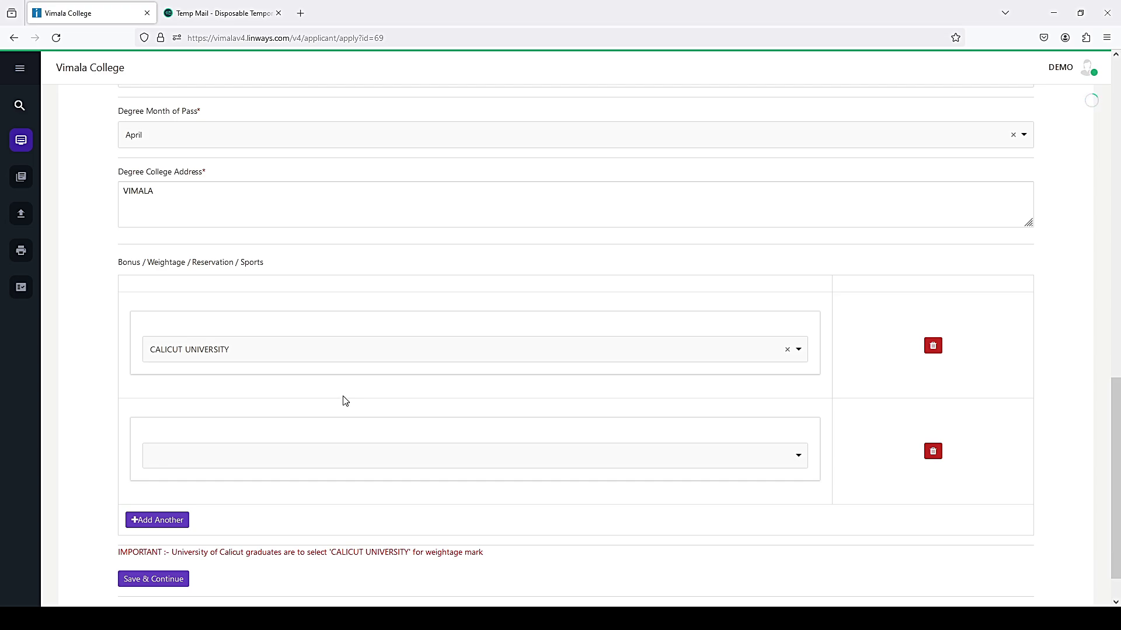
left_click(408, 358)
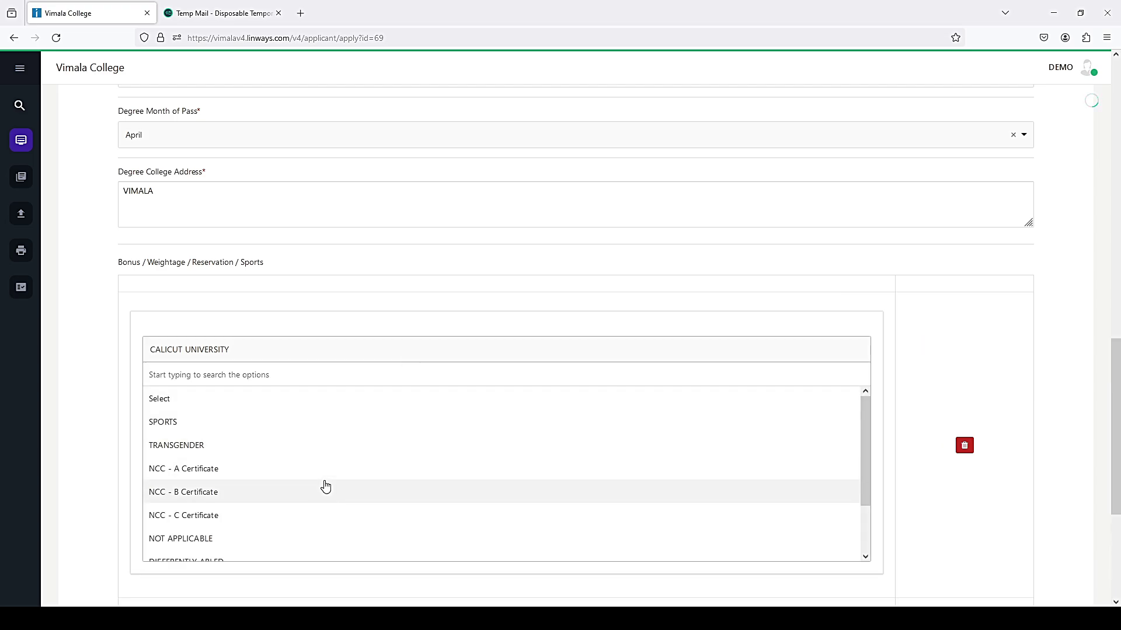
scroll(325, 488, "down", 2)
left_click(245, 544)
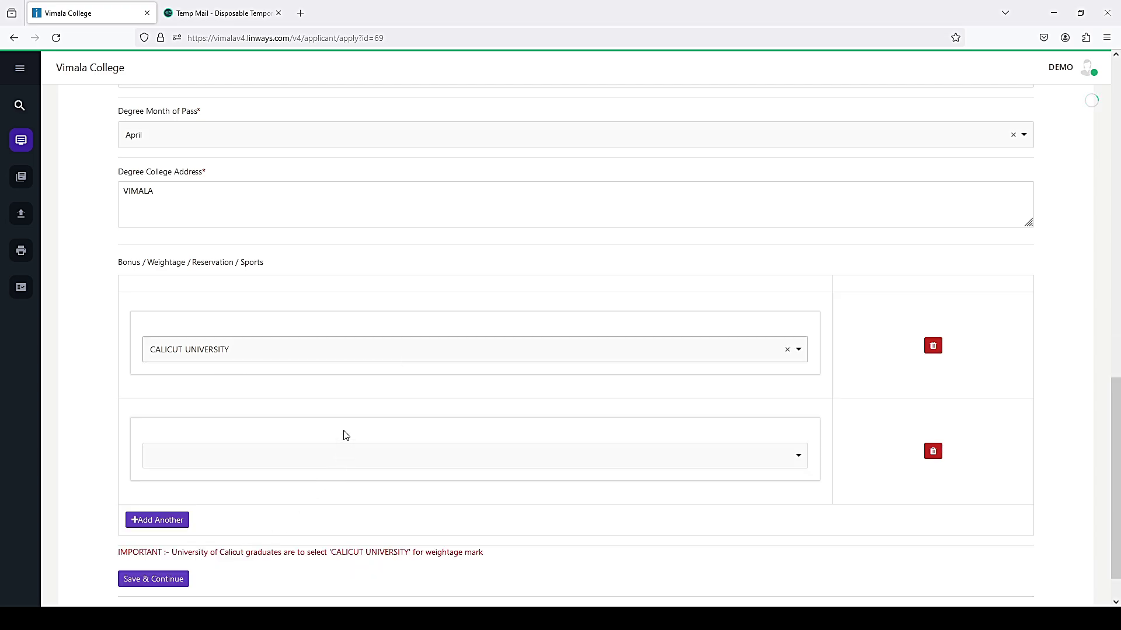
scroll(368, 417, "down", 1)
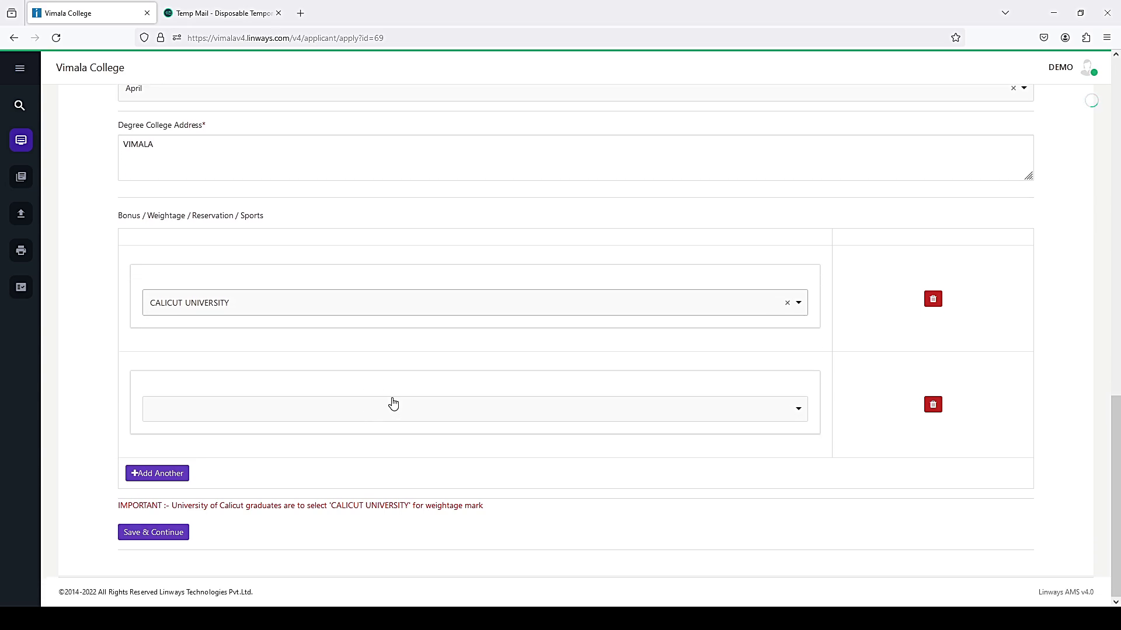
Add another Bonus / Weightage / Reservation / Sports entry set to NCC - A Certificate and save the educational details.
left_click(175, 478)
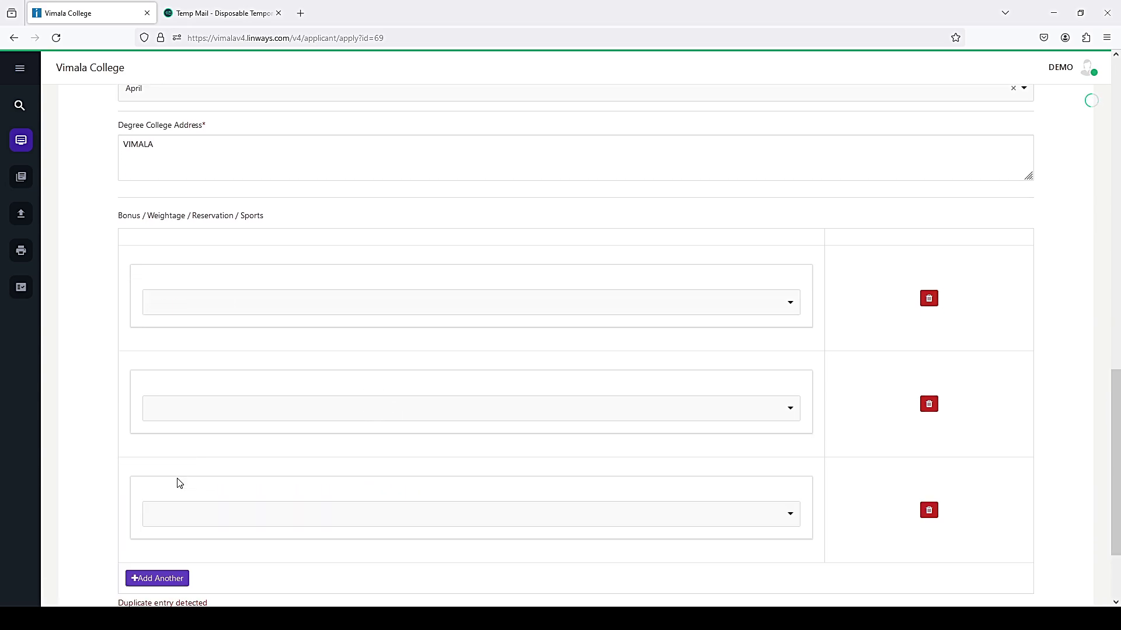
scroll(383, 476, "down", 1)
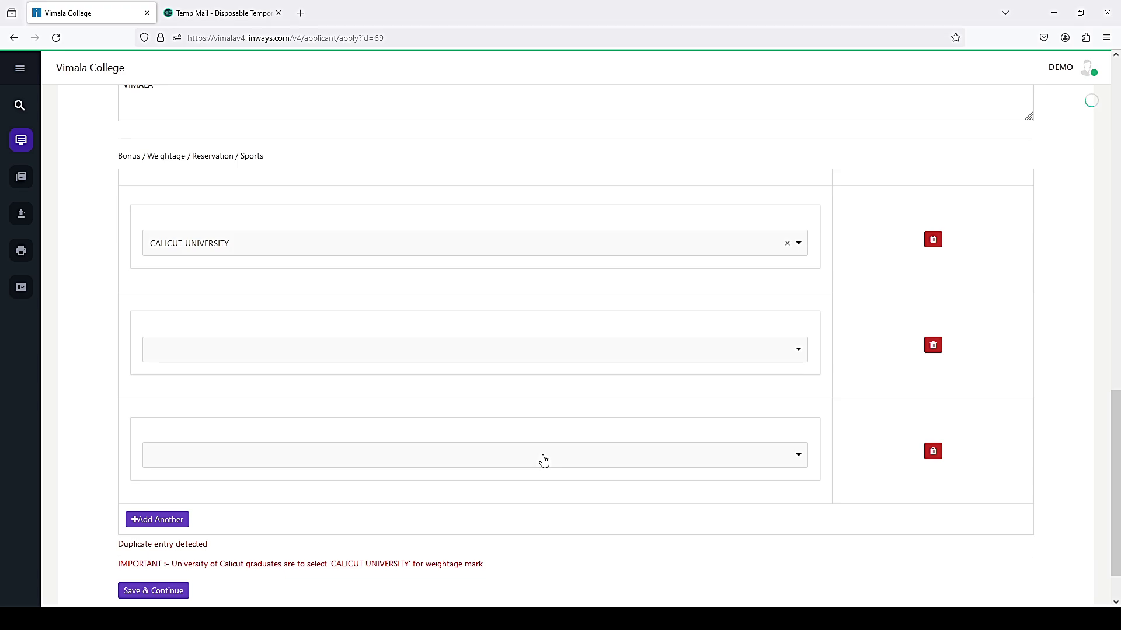
left_click(513, 461)
scroll(417, 463, "down", 2)
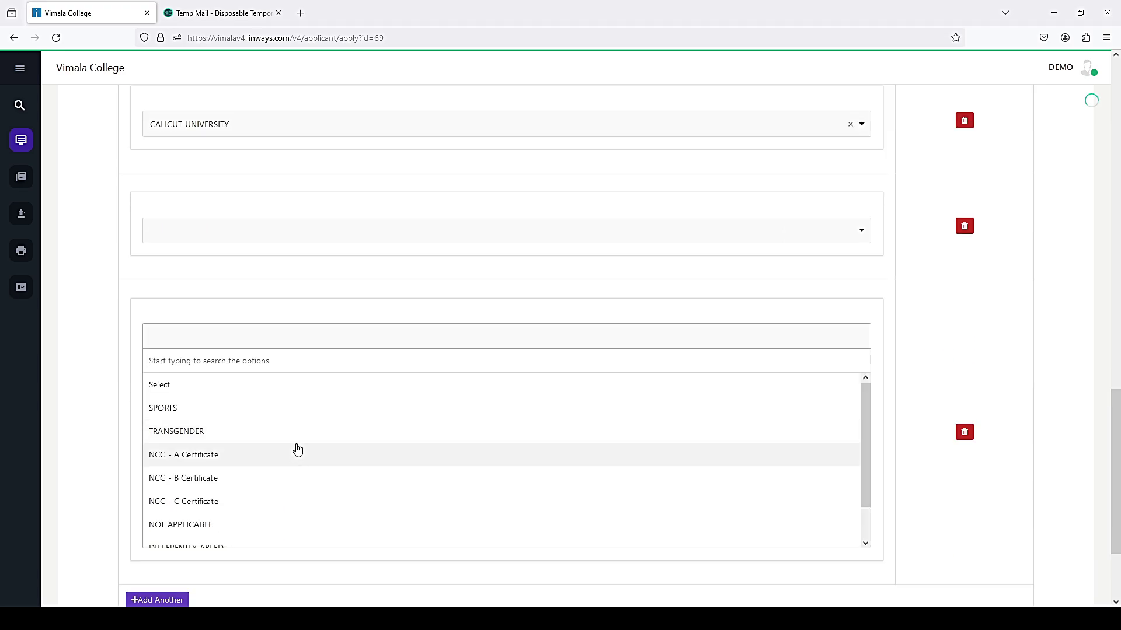
left_click(258, 454)
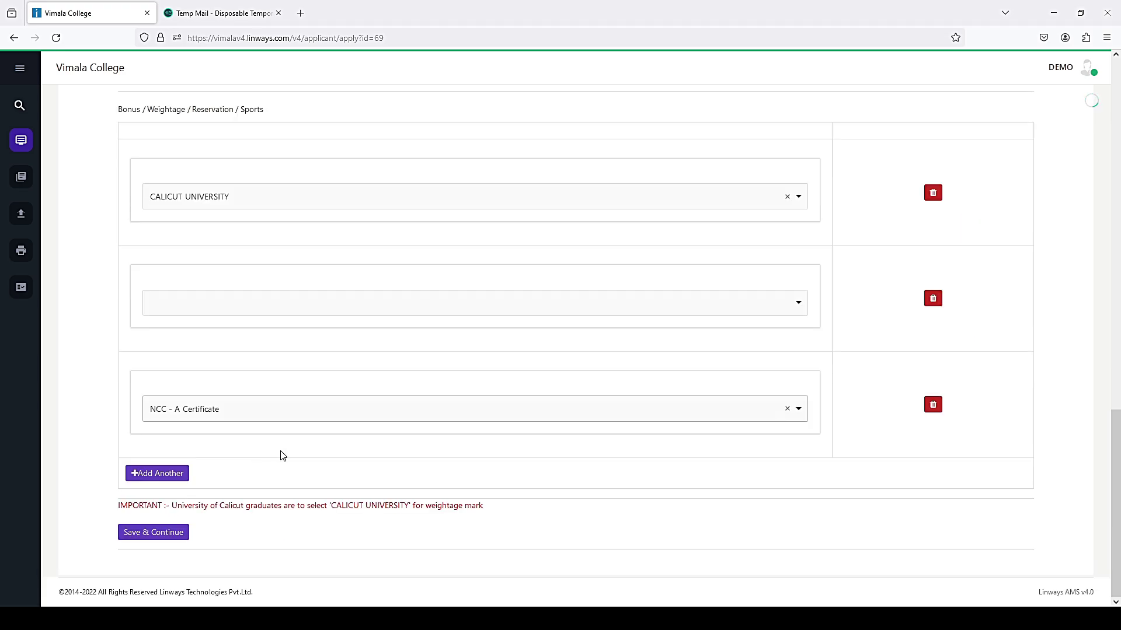
left_click(173, 538)
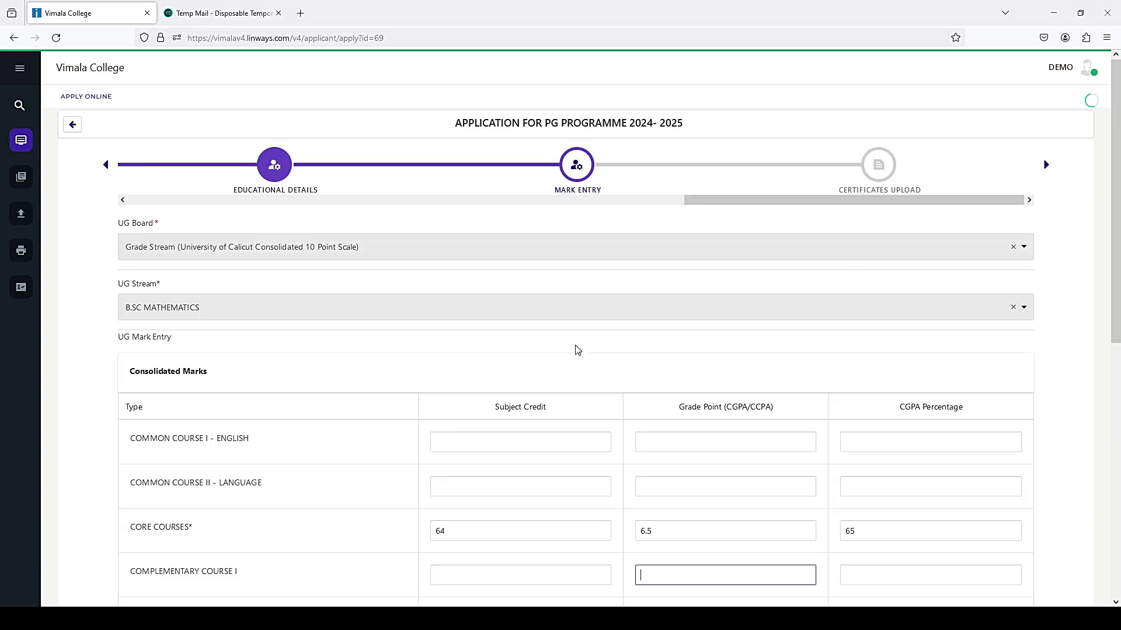
Review the UG consolidated marks table and save the mark entry section to continue to the certificates upload.
scroll(559, 406, "down", 2)
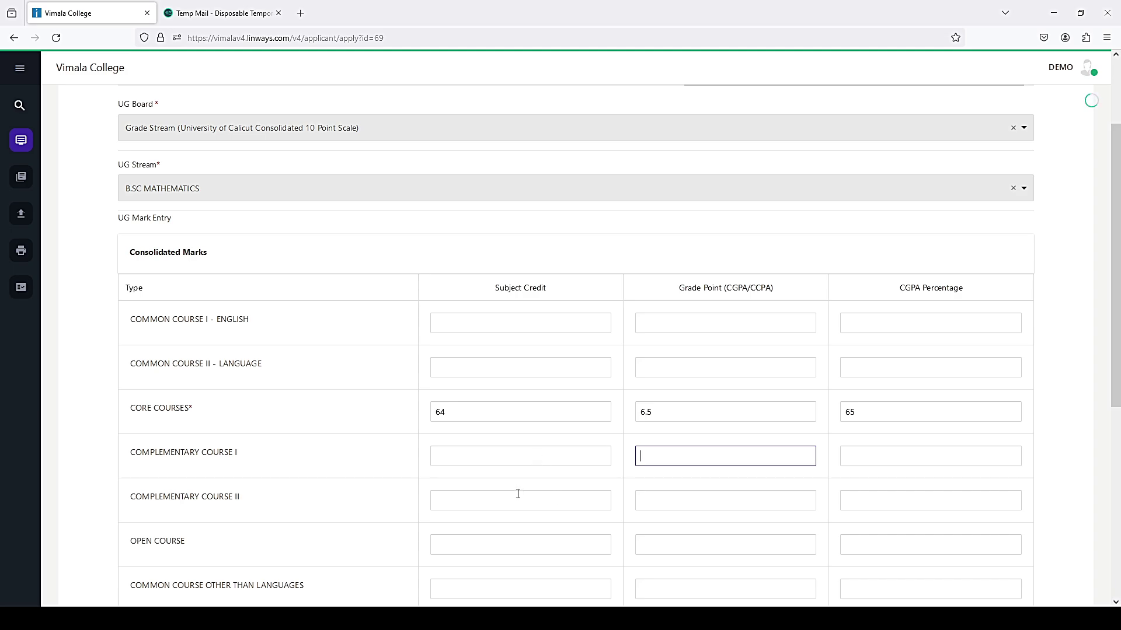
scroll(518, 494, "down", 6)
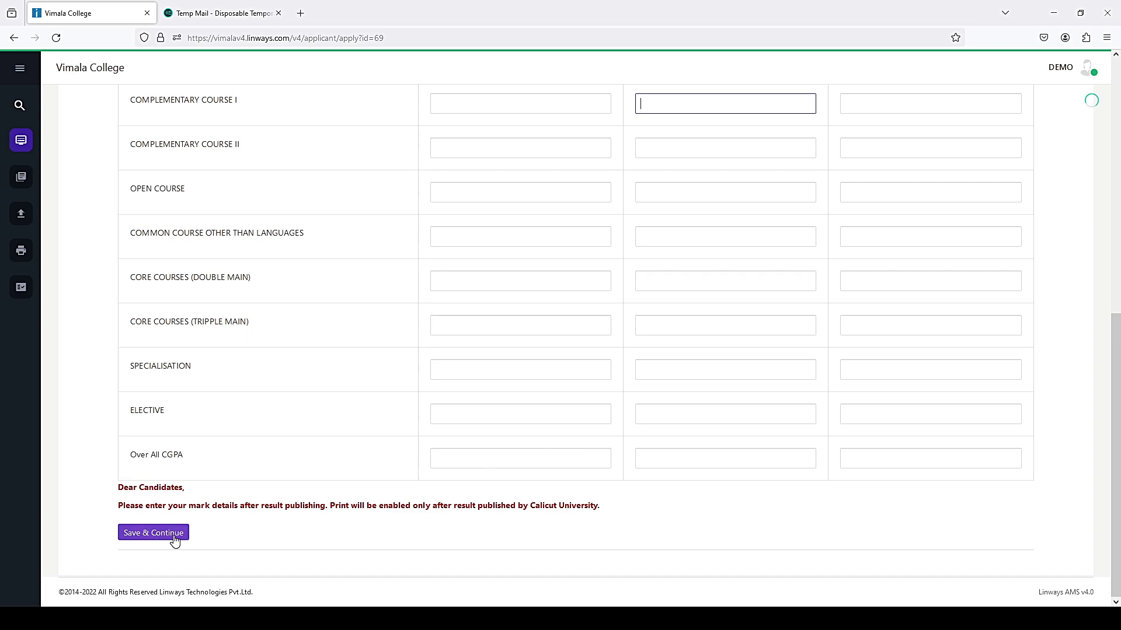
left_click(153, 533)
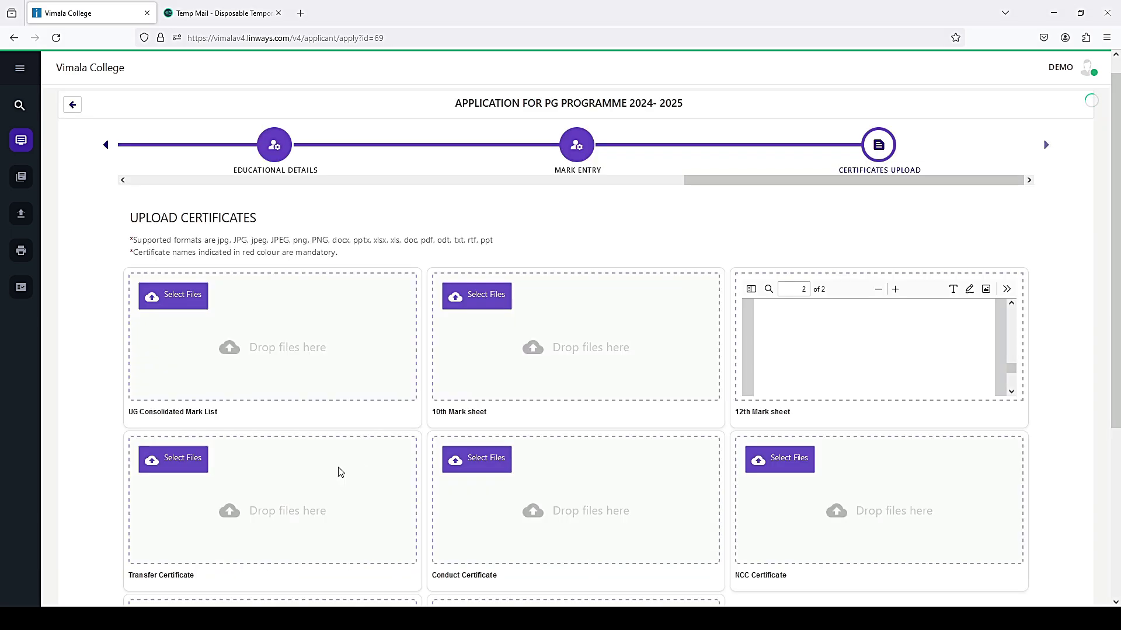
Review the certificate upload slots, make the final submission of the application, and accept the redirect to My Applications.
scroll(338, 470, "down", 3)
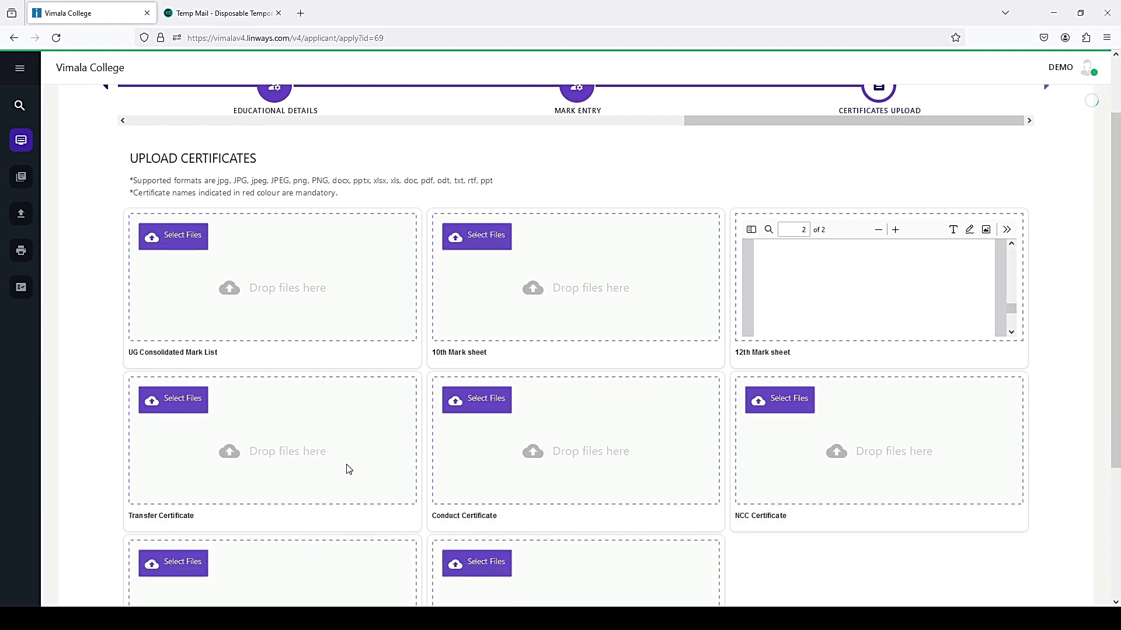
scroll(349, 469, "down", 1)
scroll(350, 470, "down", 1)
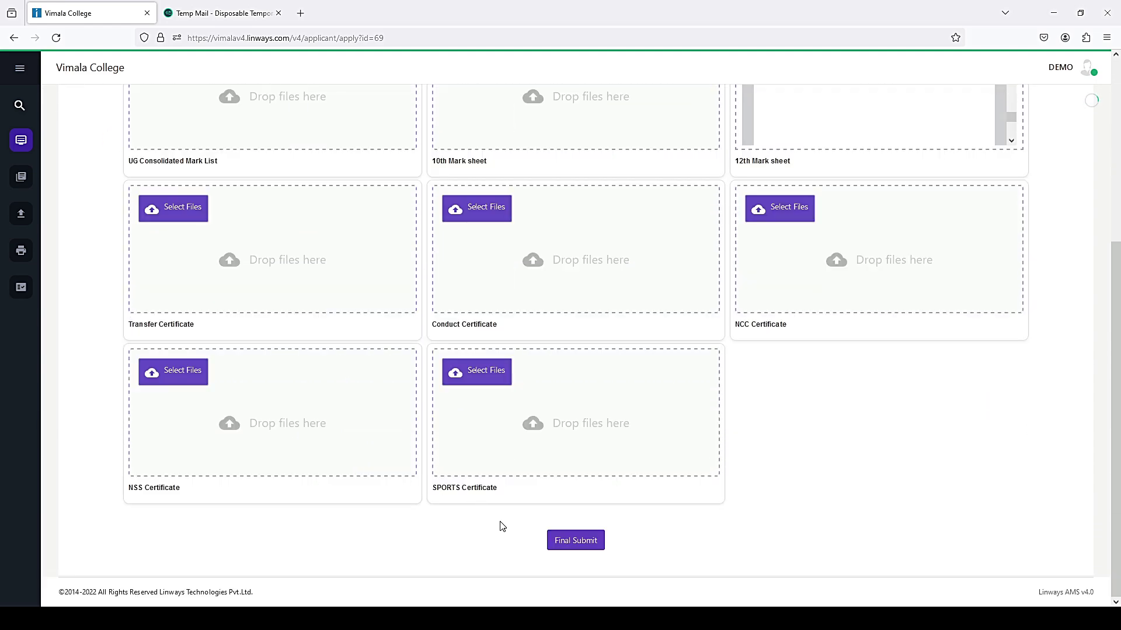
scroll(500, 526, "up", 6)
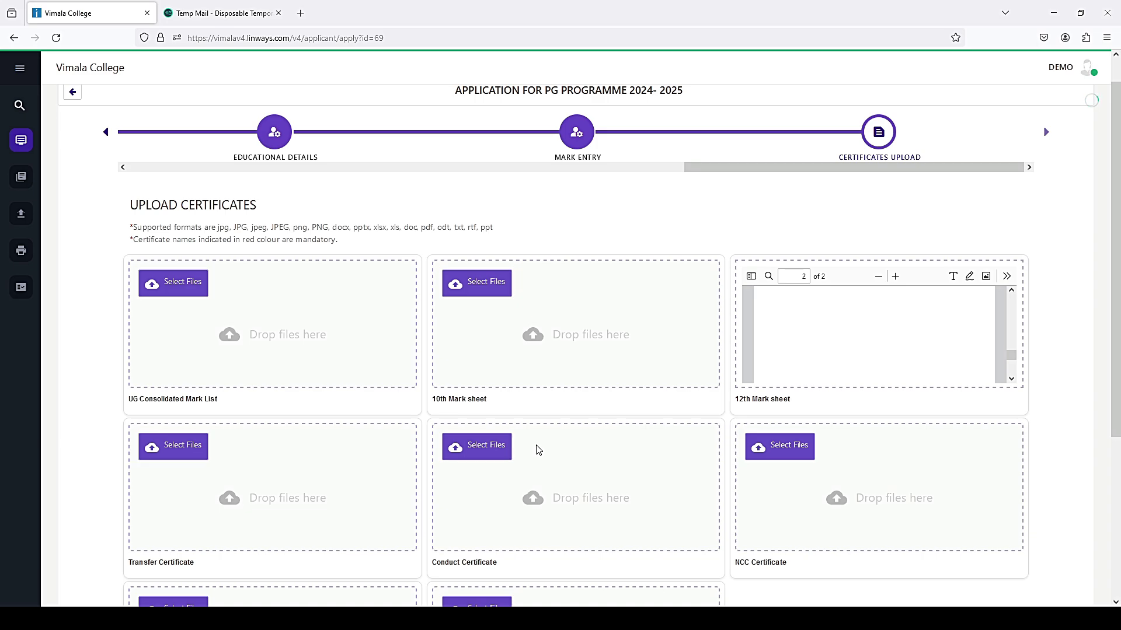
scroll(600, 445, "down", 4)
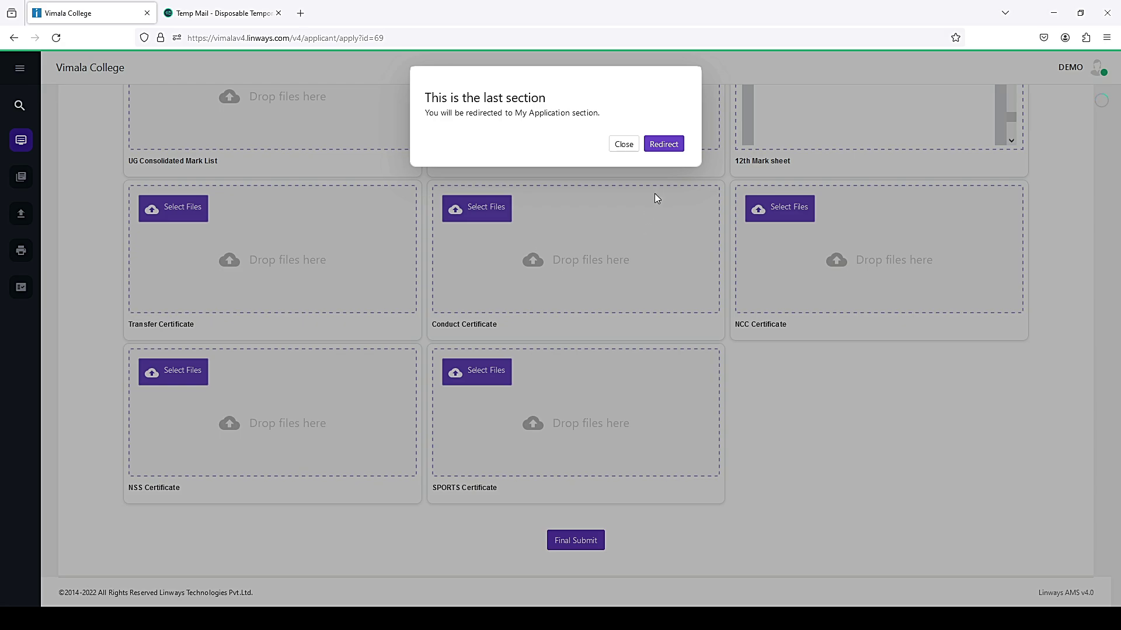
left_click(665, 145)
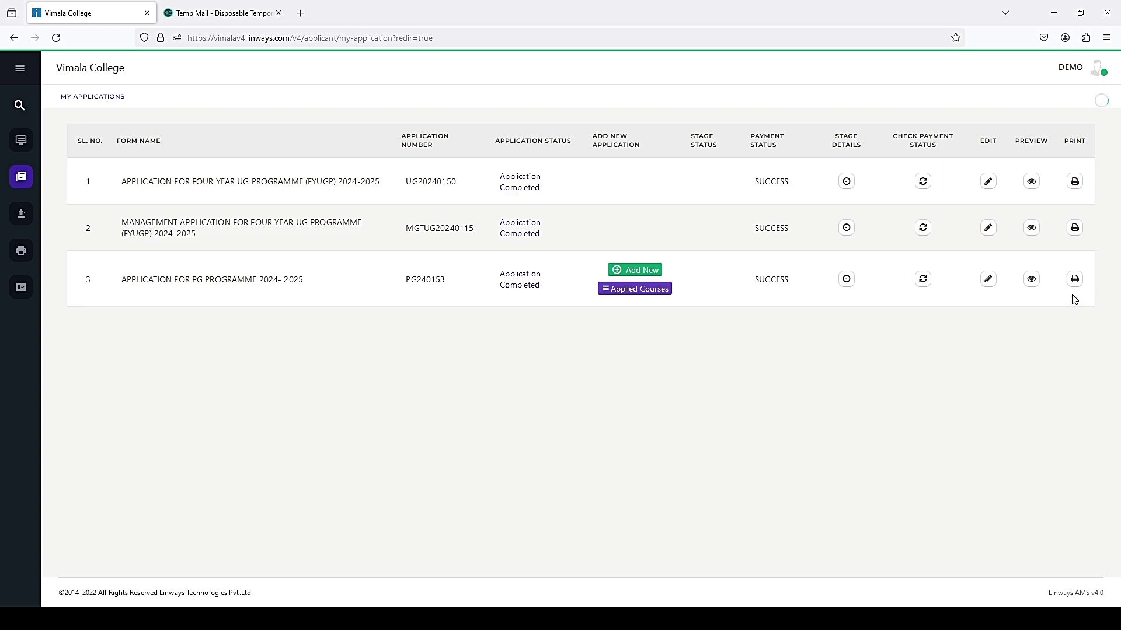
Open the printable form of the PG Programme 2024-2025 application, review its details, marks and declarations, and close it.
left_click(1074, 279)
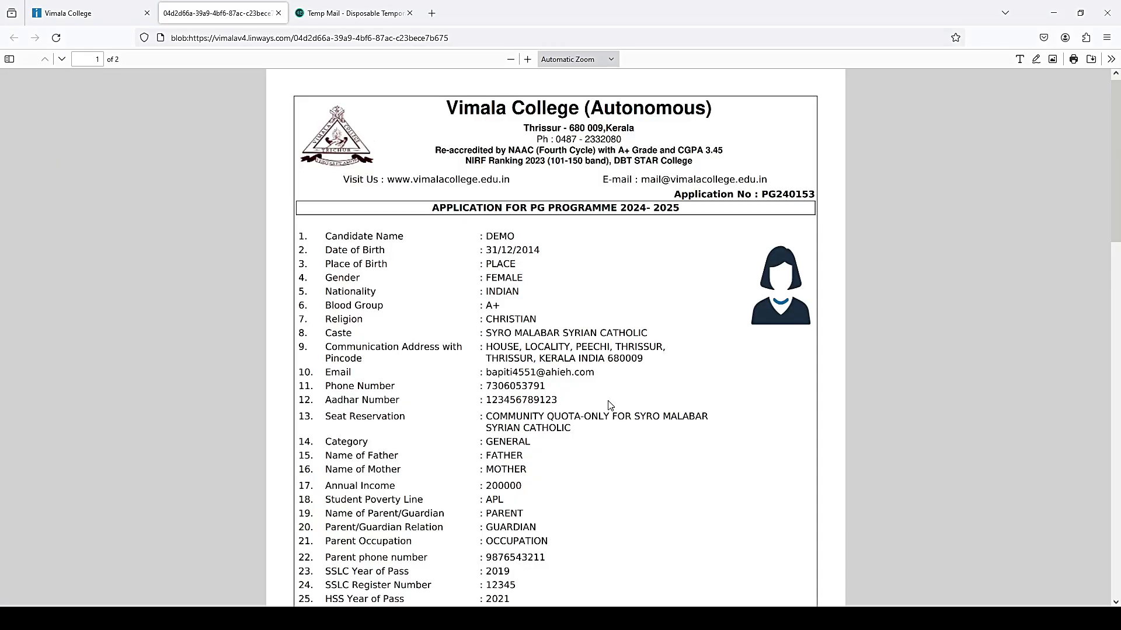
scroll(623, 402, "down", 10)
scroll(623, 401, "down", 10)
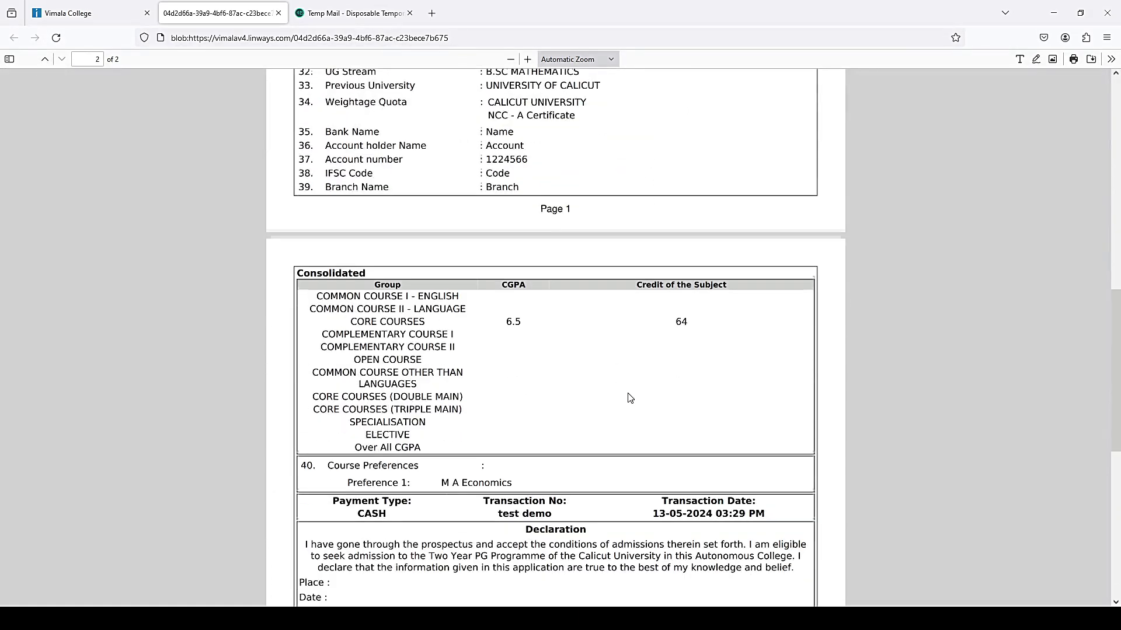
scroll(636, 400, "down", 1)
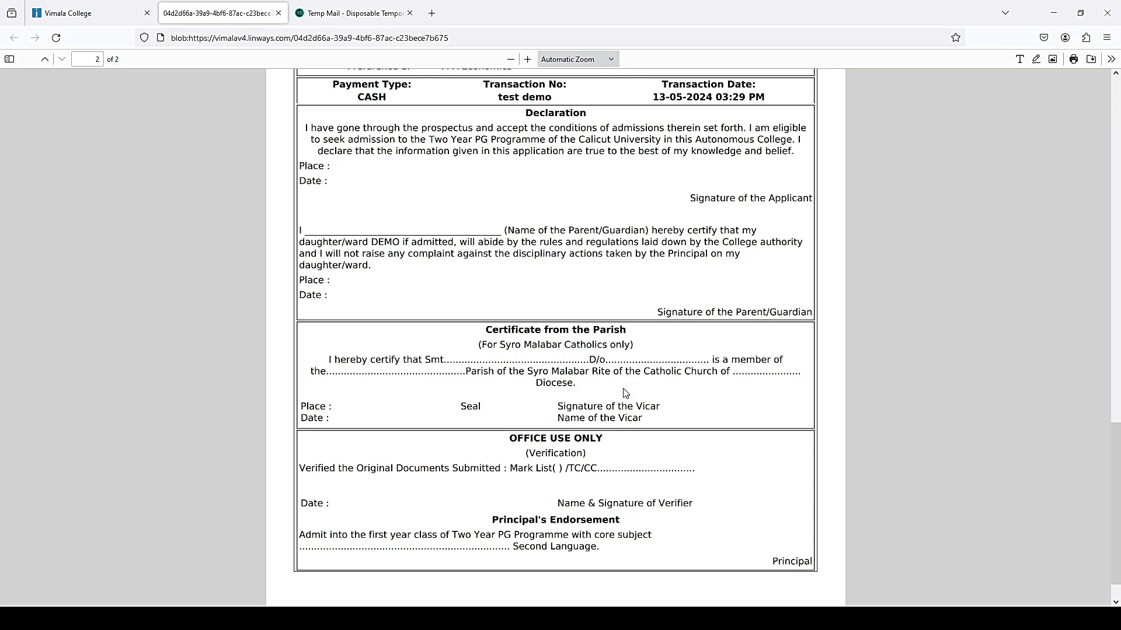
scroll(673, 401, "down", 1)
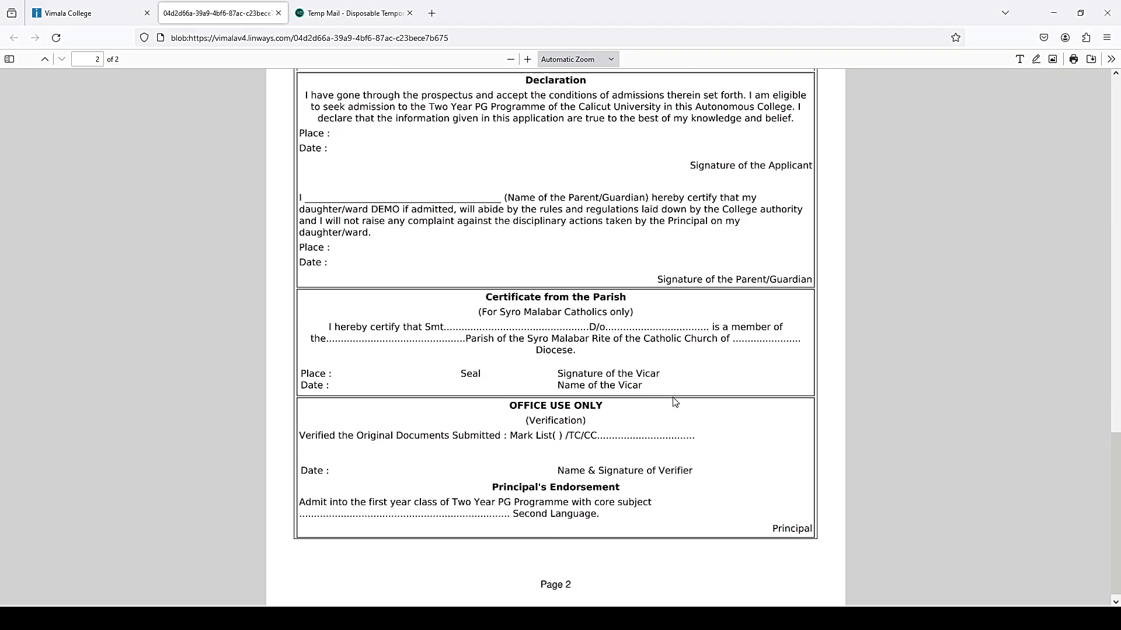
scroll(510, 366, "up", 1)
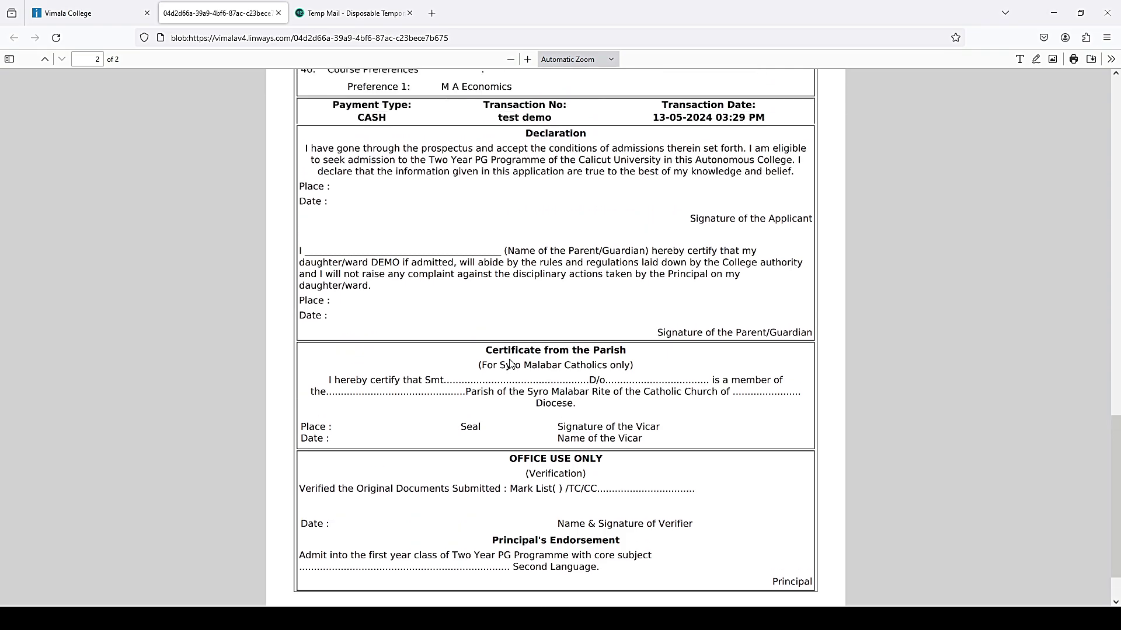
scroll(510, 363, "up", 4)
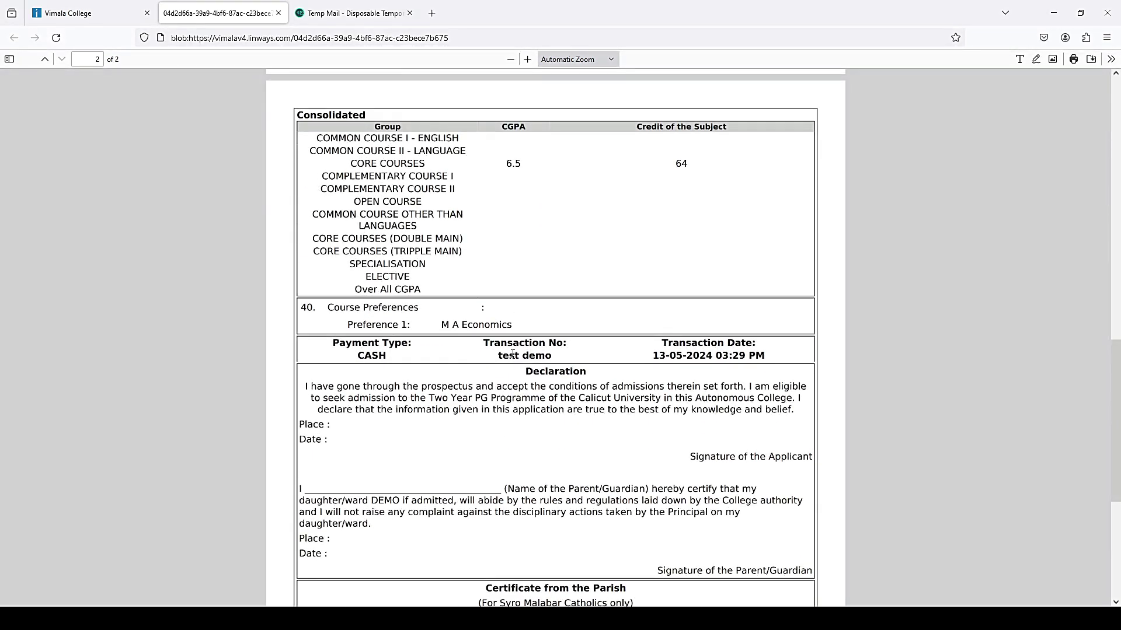
key("ctrl+w")
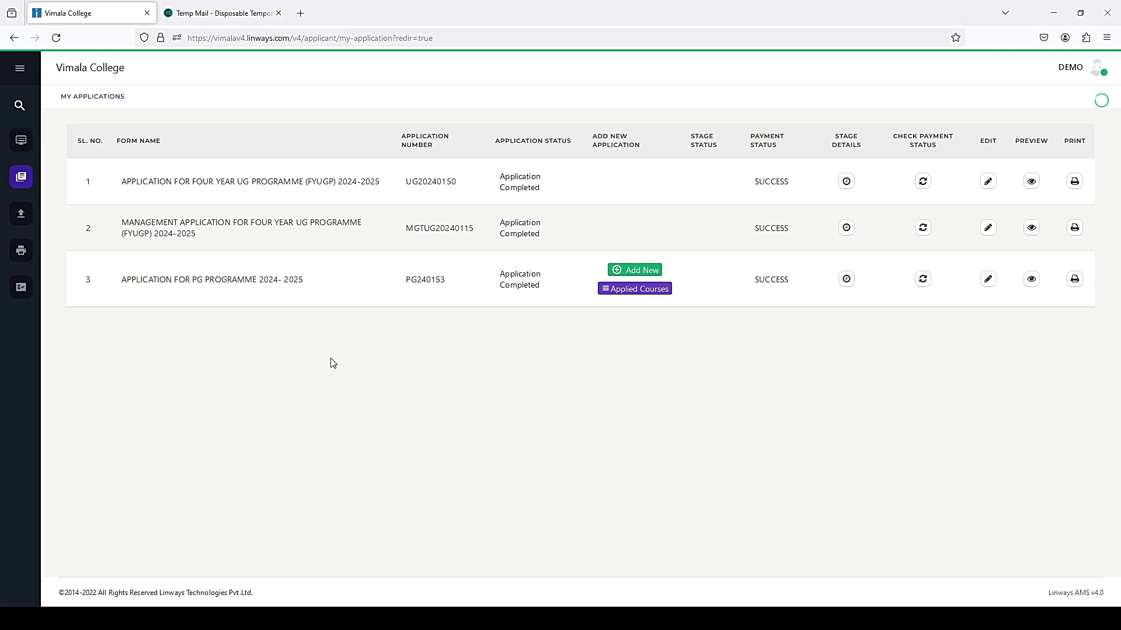
Return to the online application page and show the open PG application forms.
mouse_move(26, 187)
left_click(36, 145)
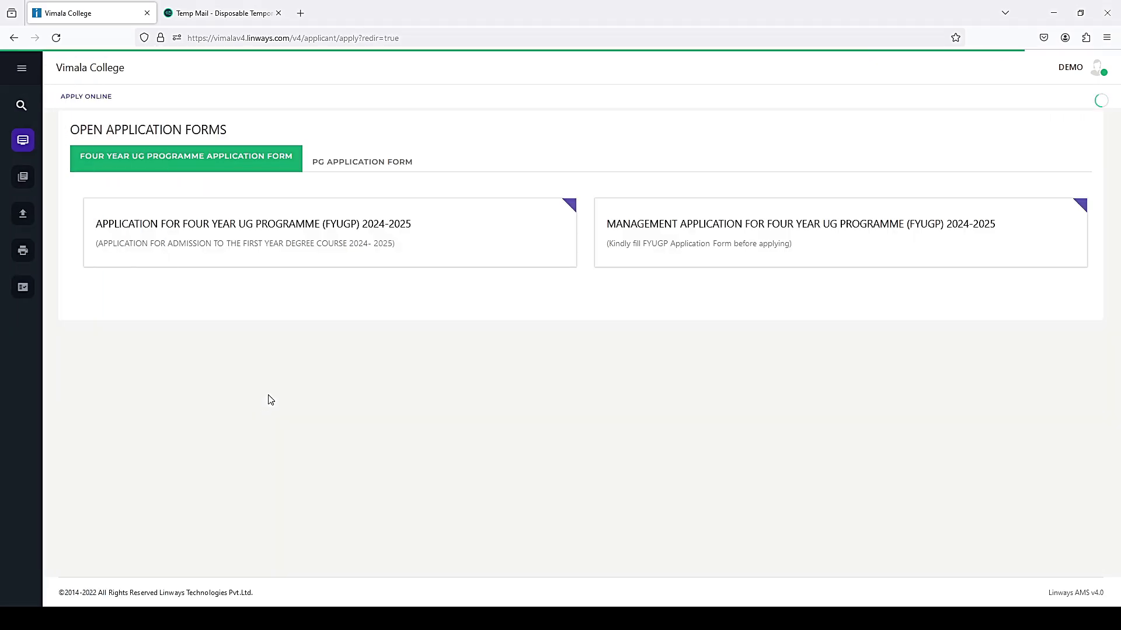
left_click(368, 162)
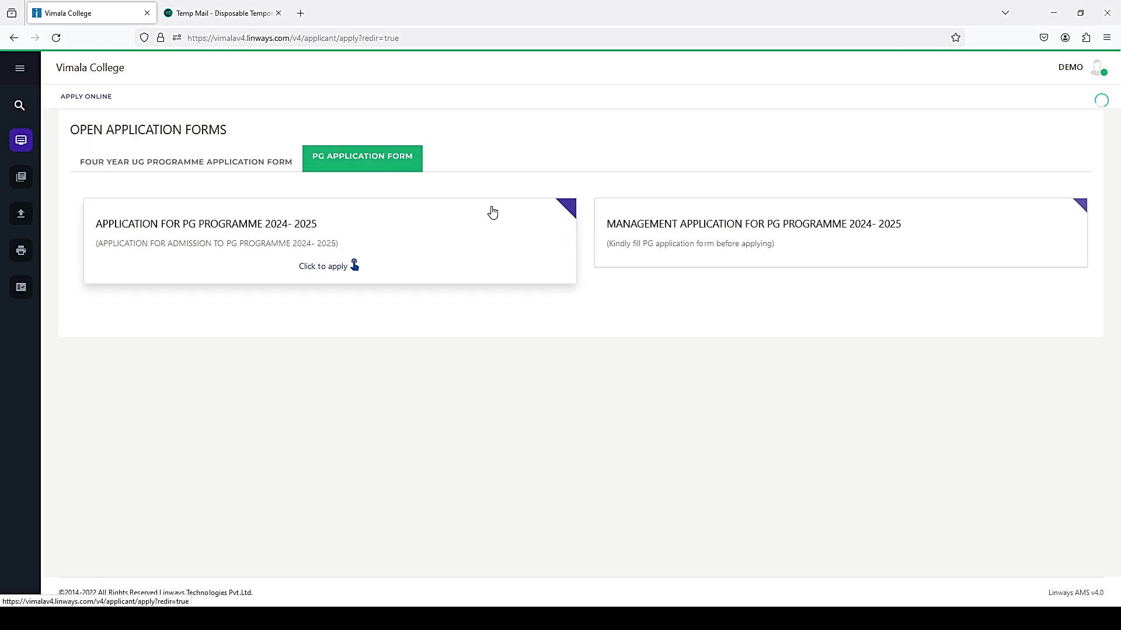
Open the Management Application for PG Programme 2024-2025, review and save its applicant details, and accept the redirect to My Applications.
left_click(702, 237)
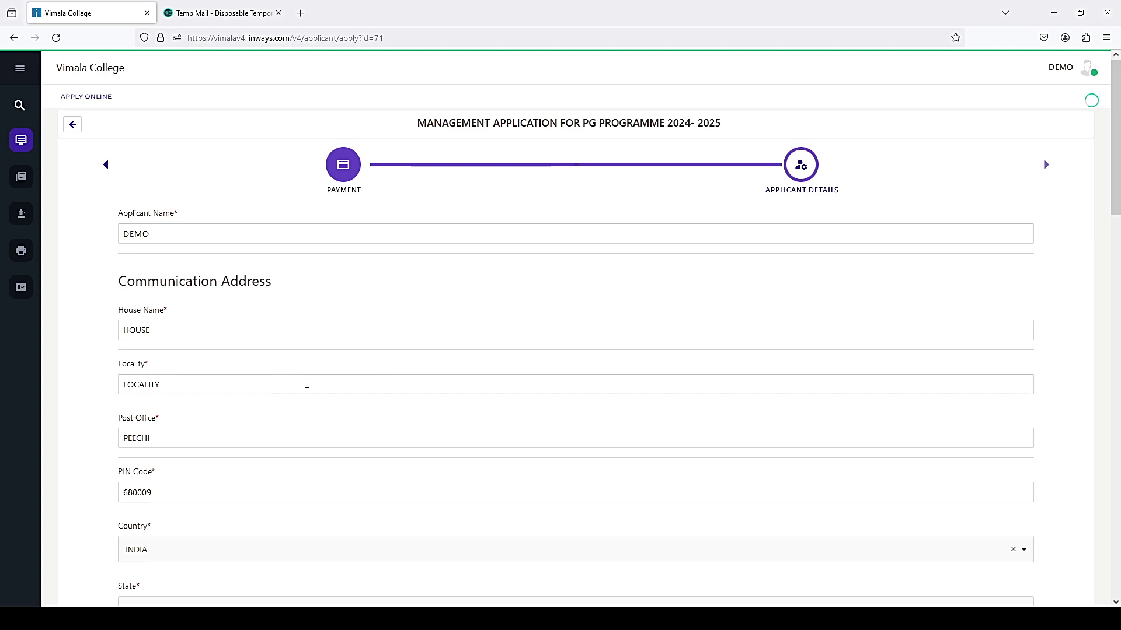
scroll(307, 384, "down", 8)
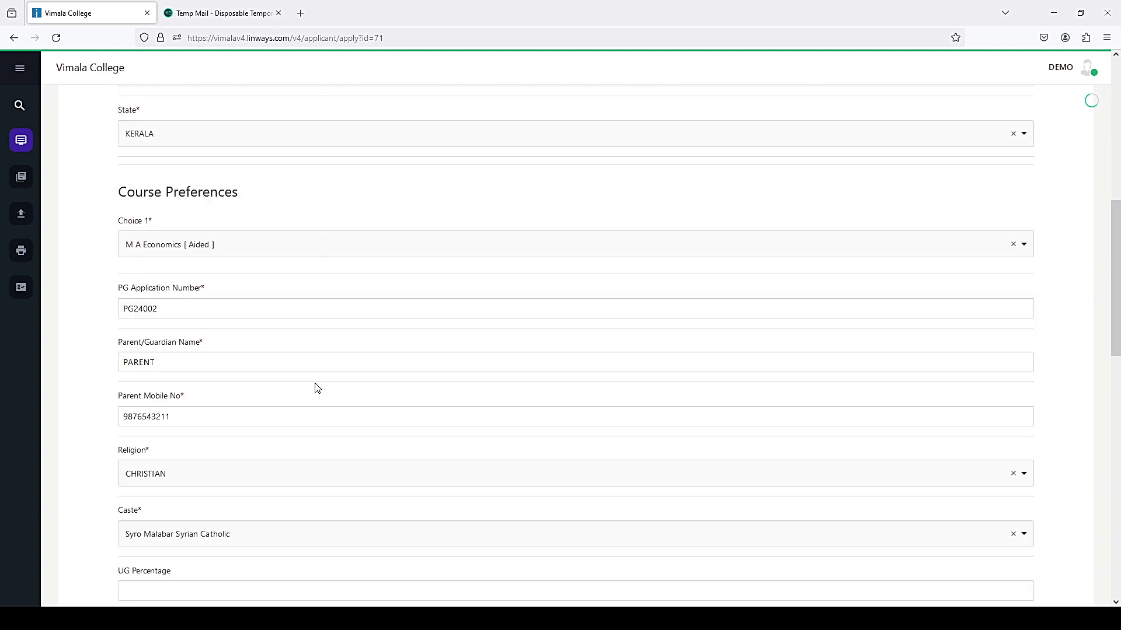
scroll(317, 388, "down", 6)
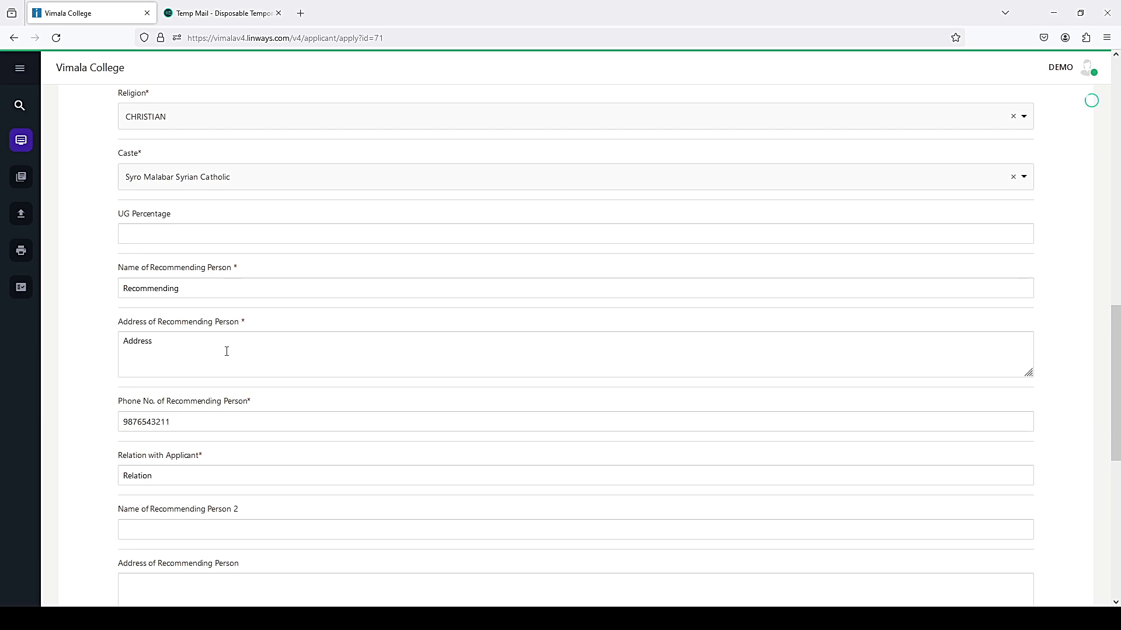
scroll(228, 351, "down", 8)
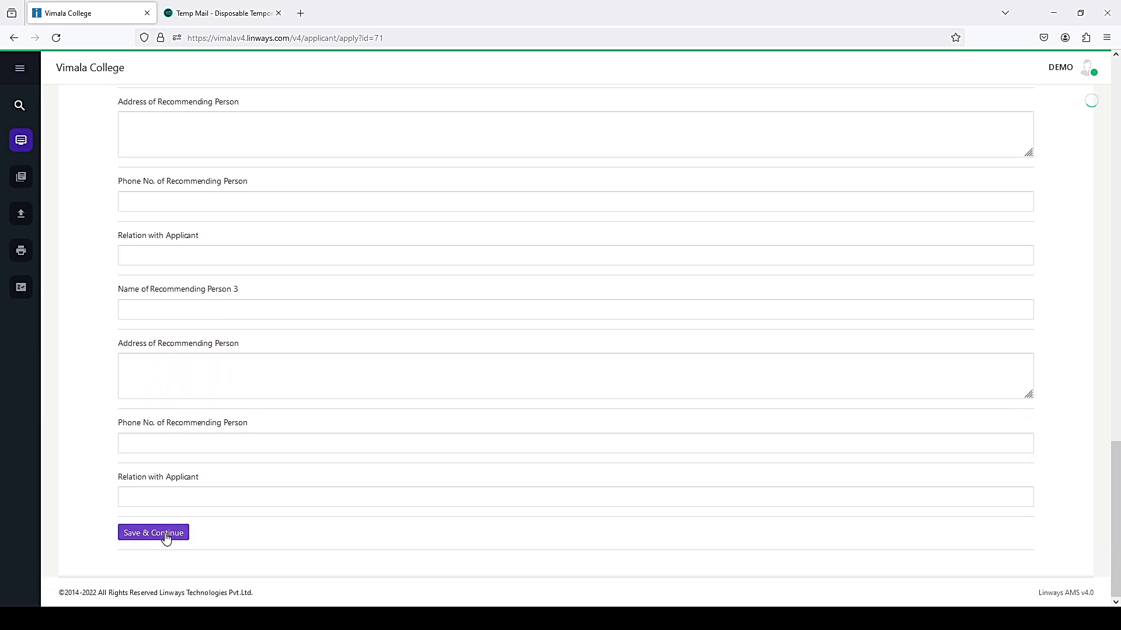
left_click(166, 534)
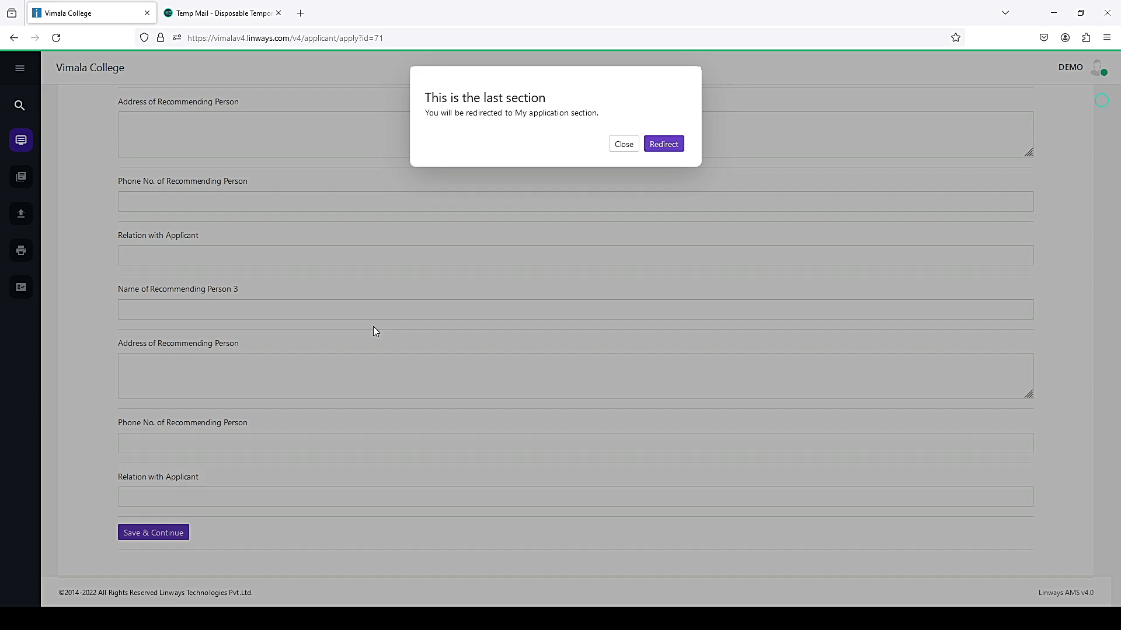
left_click(660, 146)
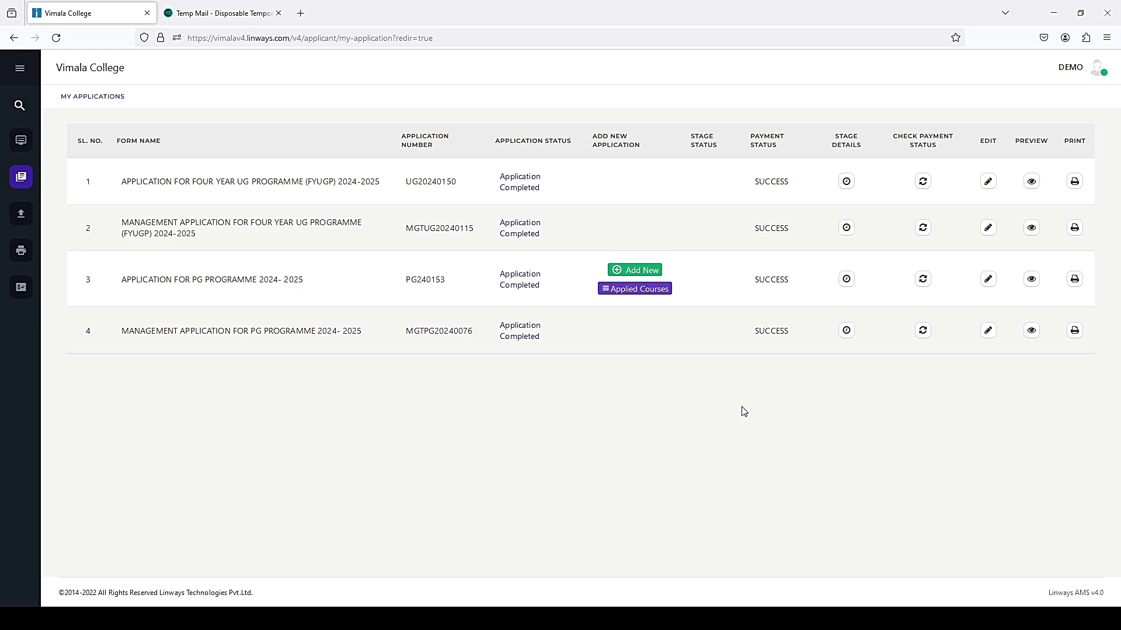
Open the printable form of the PG management application, review its details, recommending persons and declarations, and close it.
left_click(1074, 327)
scroll(649, 388, "down", 2)
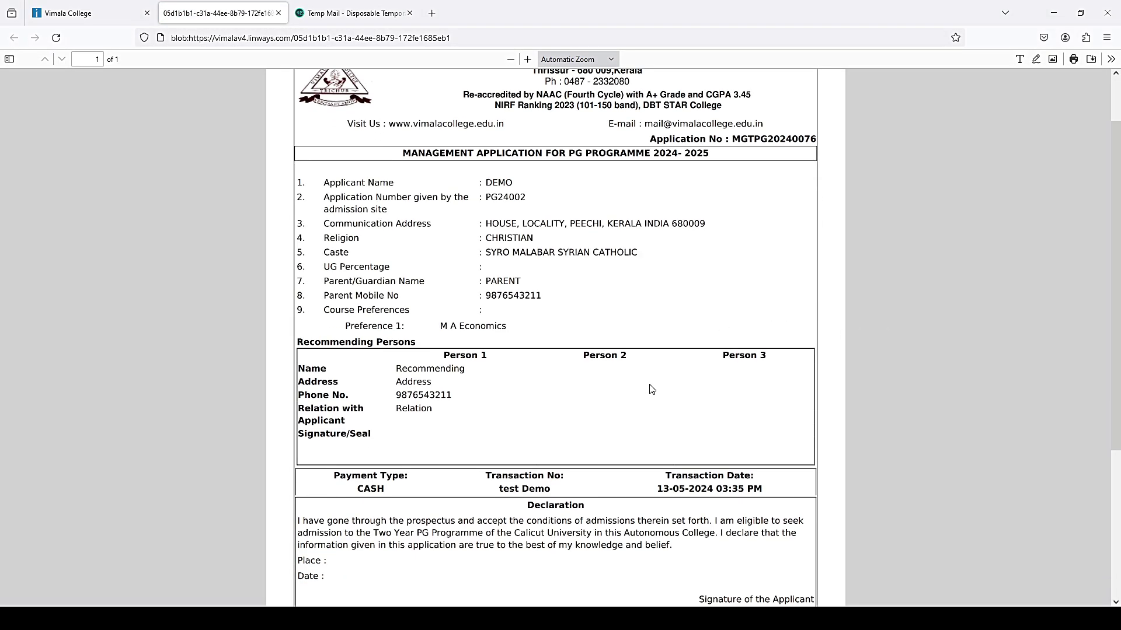
scroll(660, 389, "down", 2)
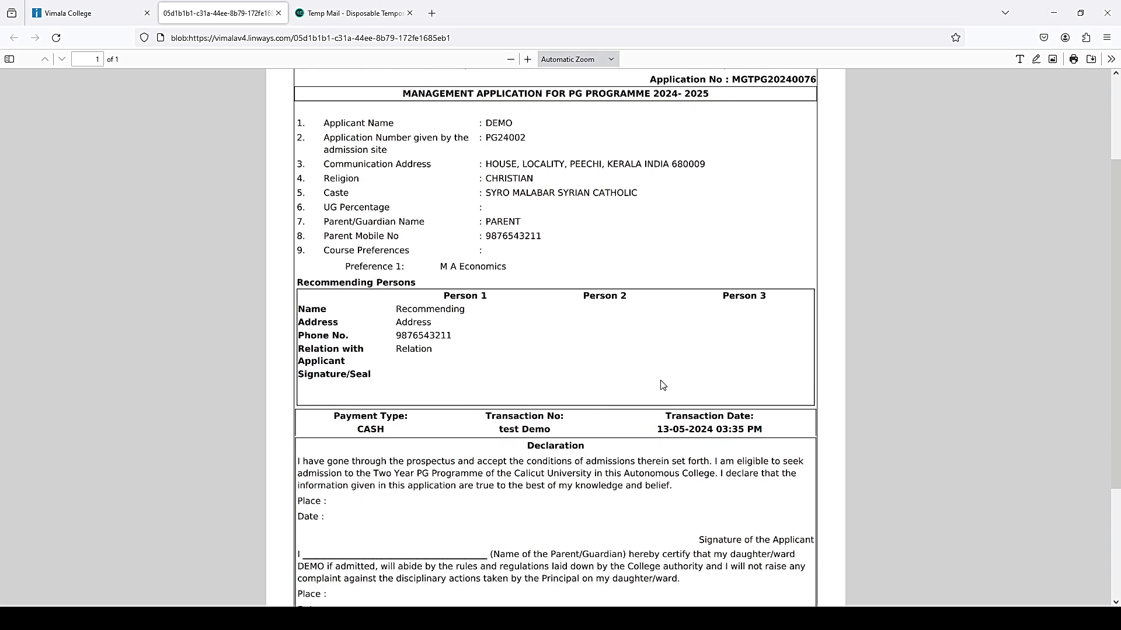
scroll(663, 385, "down", 2)
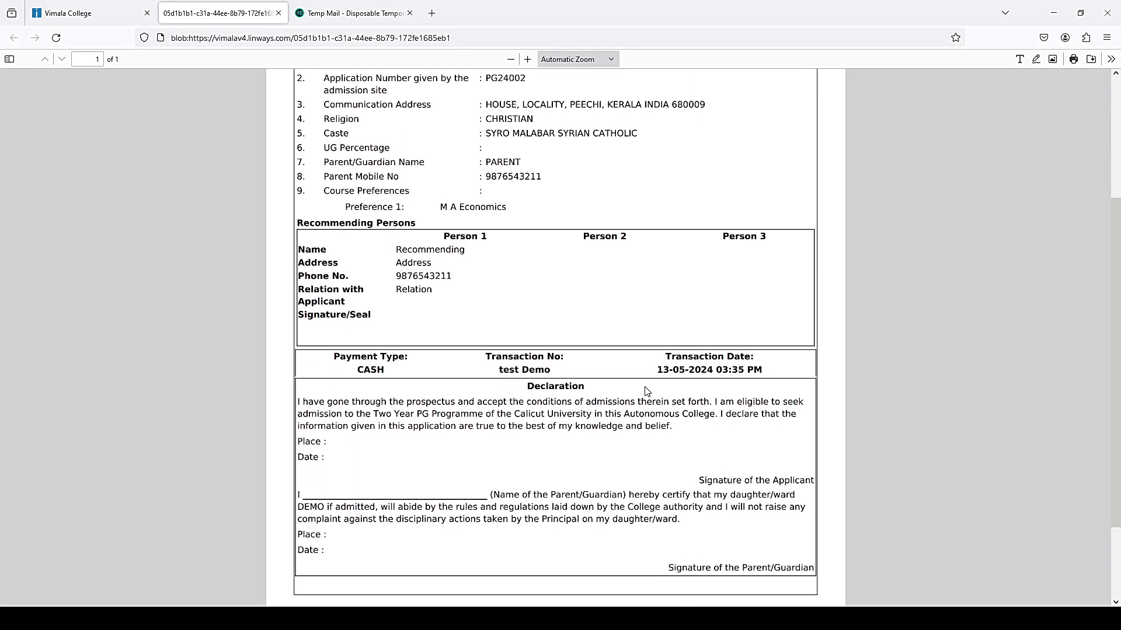
key("ctrl+w")
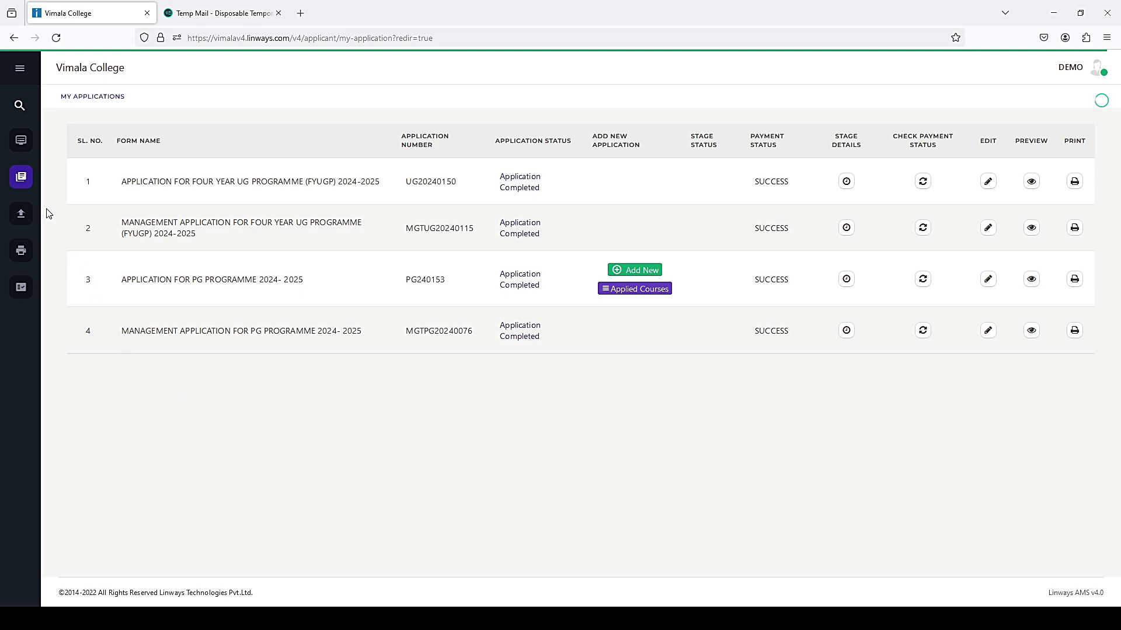
Open the Upload Certificates page of the admission portal.
mouse_move(29, 216)
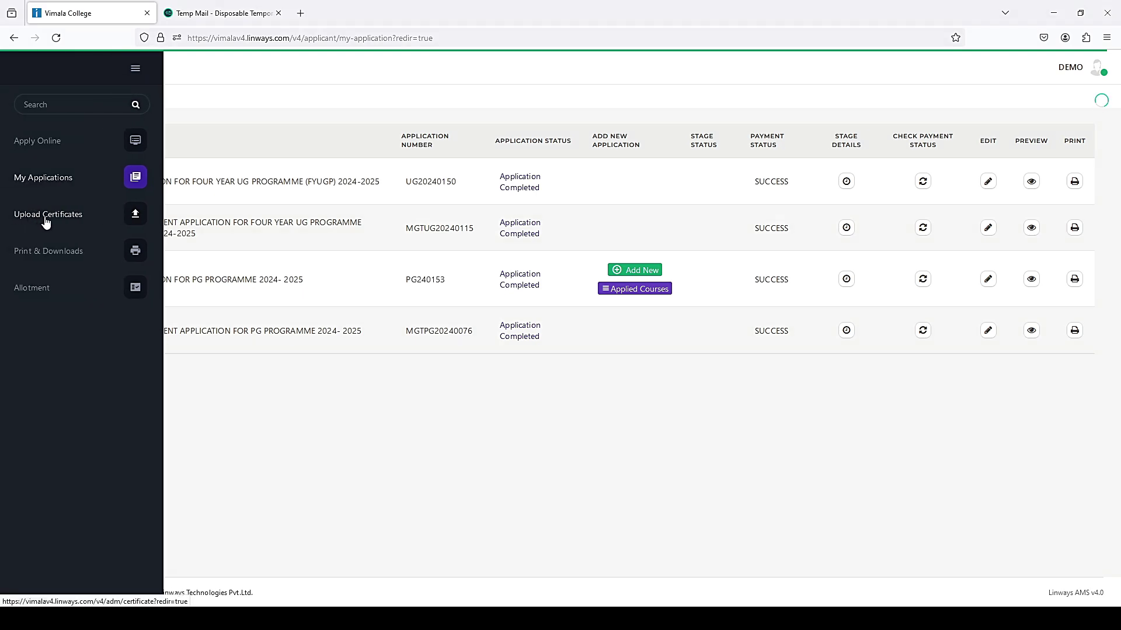
left_click(46, 221)
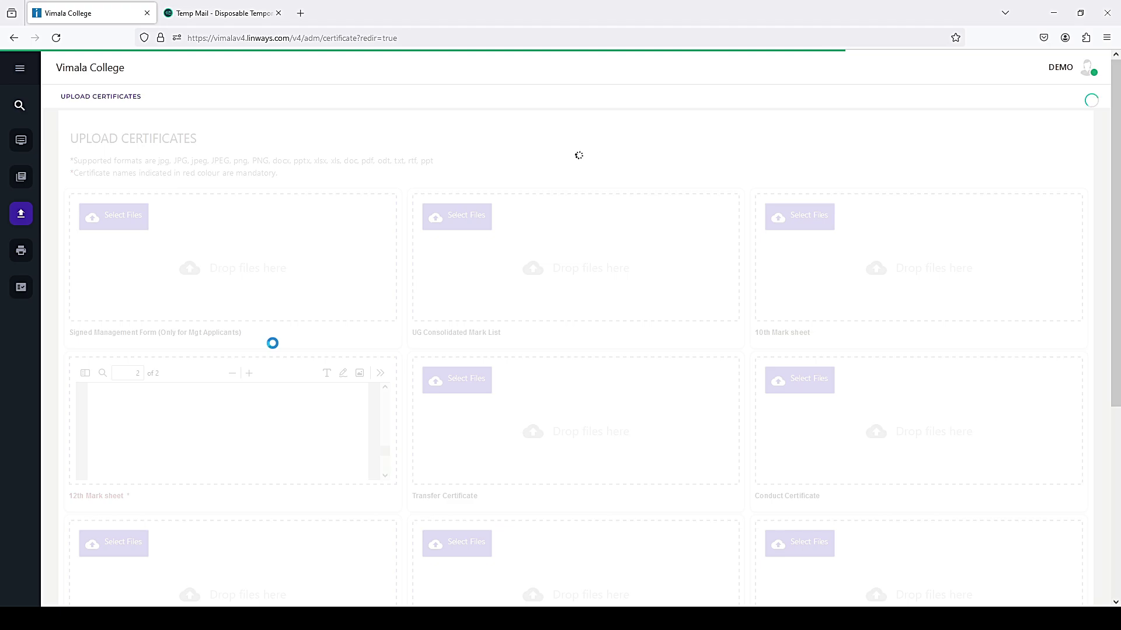